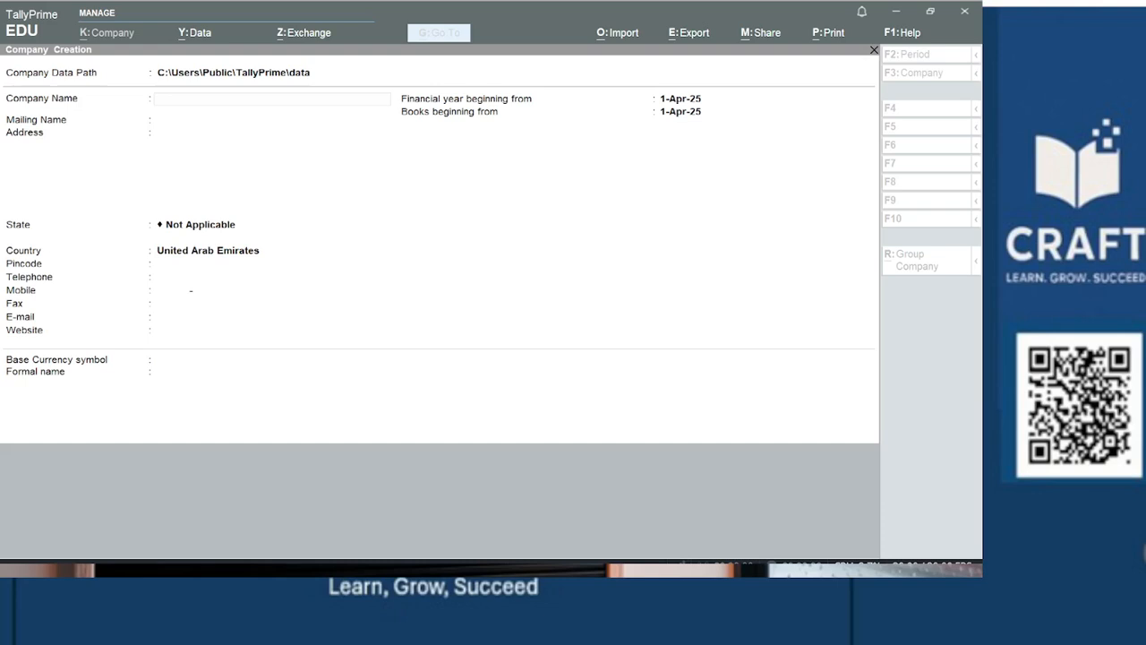
# Name the new company ABC Company and keep the same mailing name
pyautogui.click(714, 525)
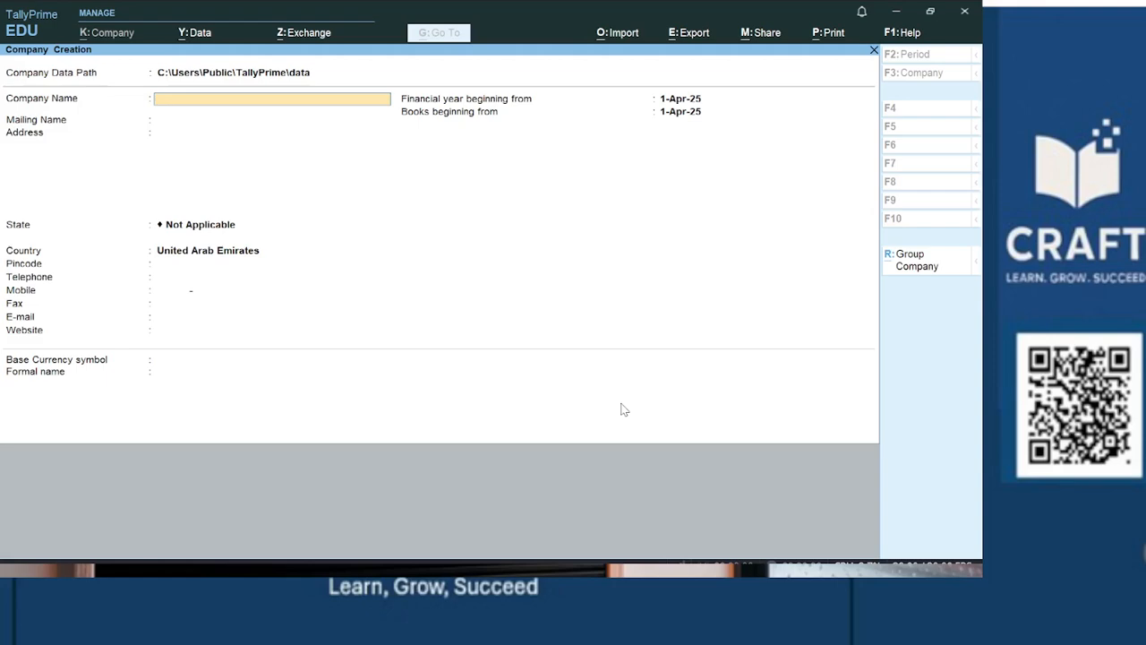
pyautogui.write('ABC Company')
pyautogui.press('Return')
pyautogui.press('Return')
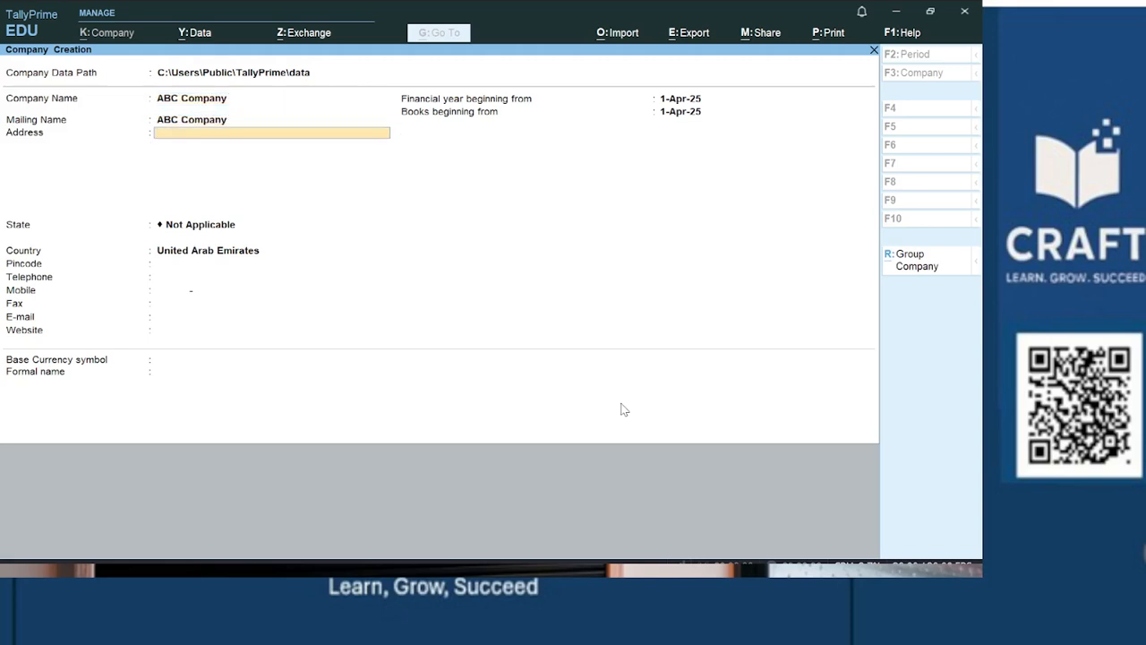
# Enter the company's office address on two lines, with the building on the first and the city on the second
pyautogui.write('Mus')
pyautogui.press('BackSpace')
pyautogui.press('BackSpace')
pyautogui.write('Office 1, Muscat Grand Ma')
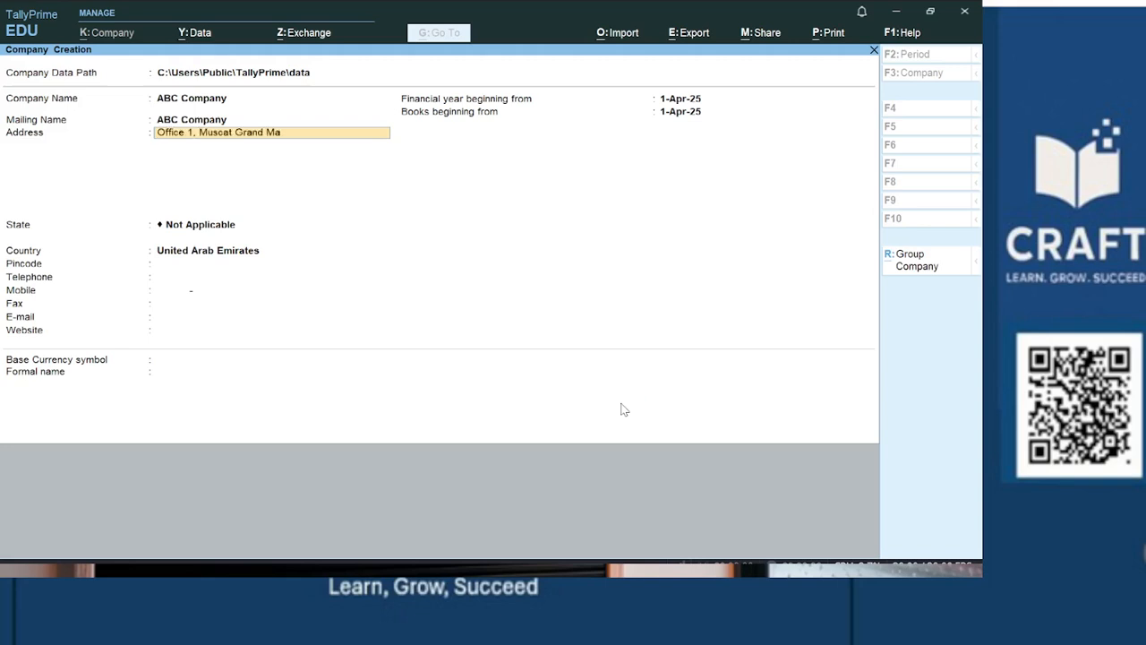
pyautogui.write('ll')
pyautogui.press('Return')
pyautogui.write('Mall')
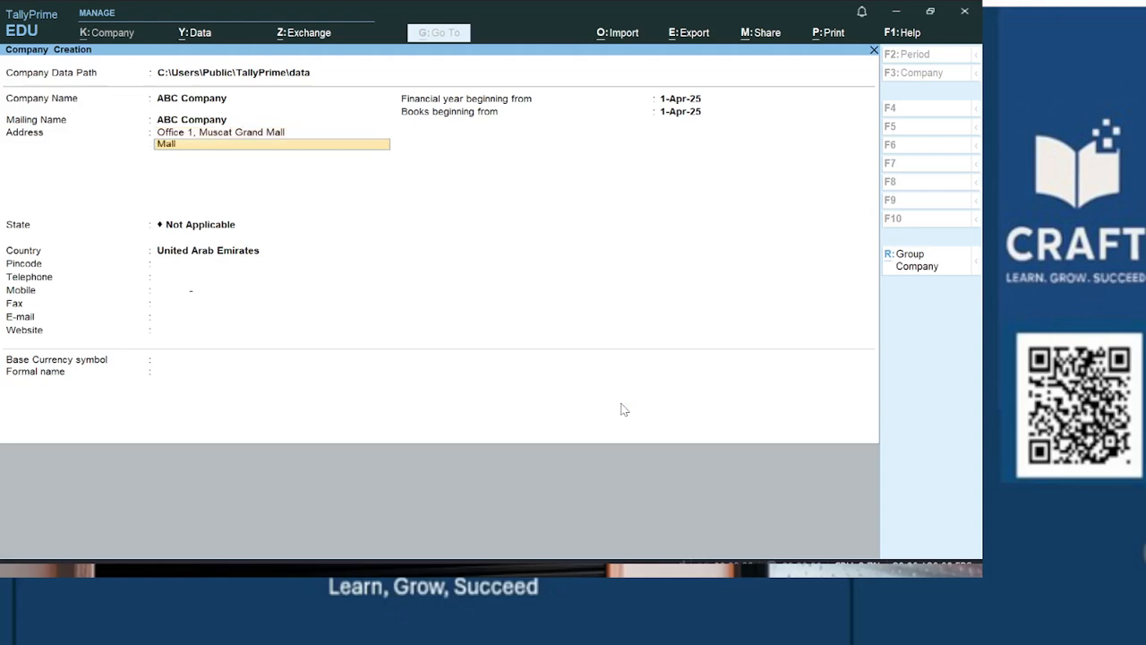
pyautogui.press('BackSpace')
pyautogui.press('BackSpace')
pyautogui.press('BackSpace')
pyautogui.write('uscat')
pyautogui.press('Return')
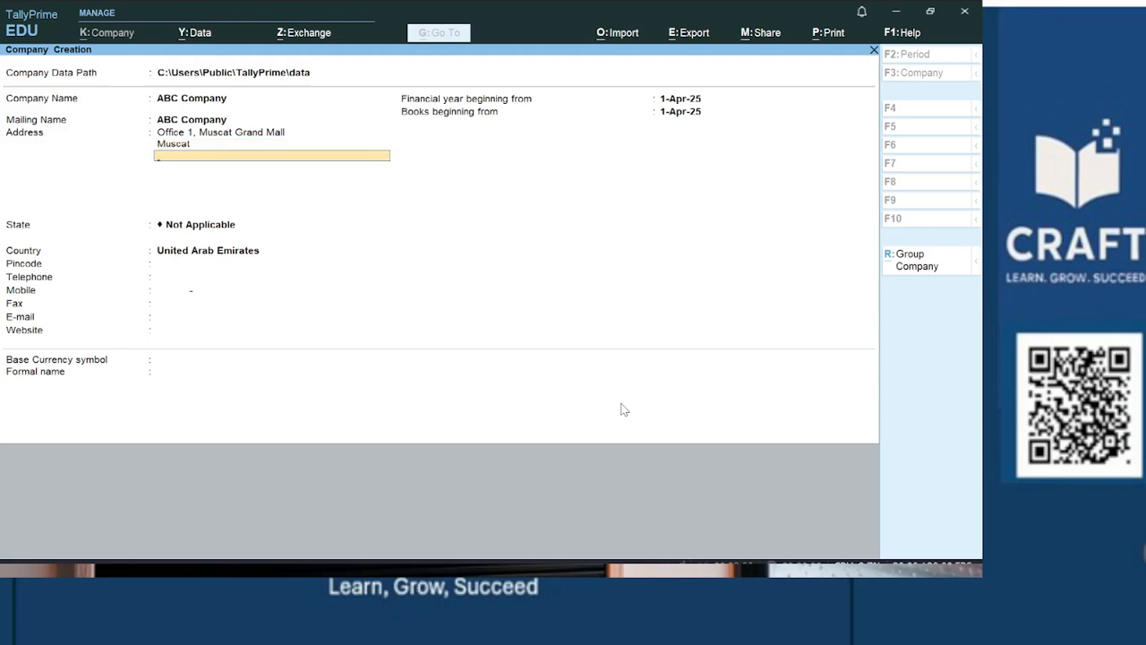
# Set the company's state to Muscat in the Sultanate of Oman and leave the PO box and contact fields blank
pyautogui.press('Return')
pyautogui.write('Muscat')
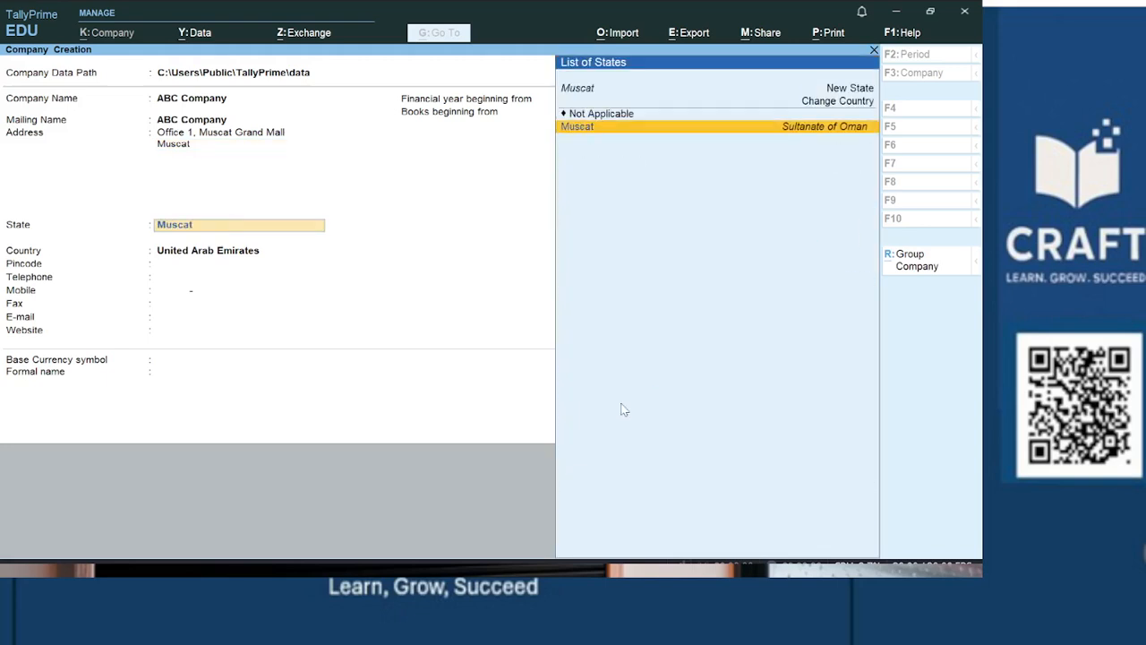
pyautogui.press('Return')
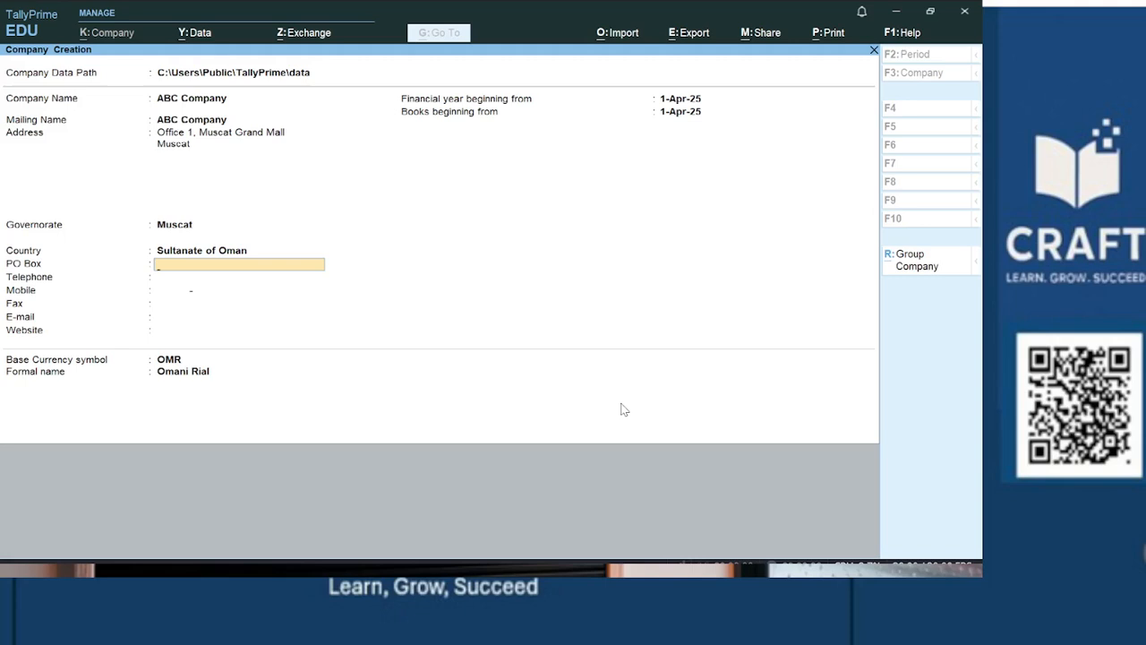
pyautogui.press('Return')
pyautogui.press('Return')
pyautogui.press('Return')
pyautogui.press('Return')
pyautogui.press('Return')
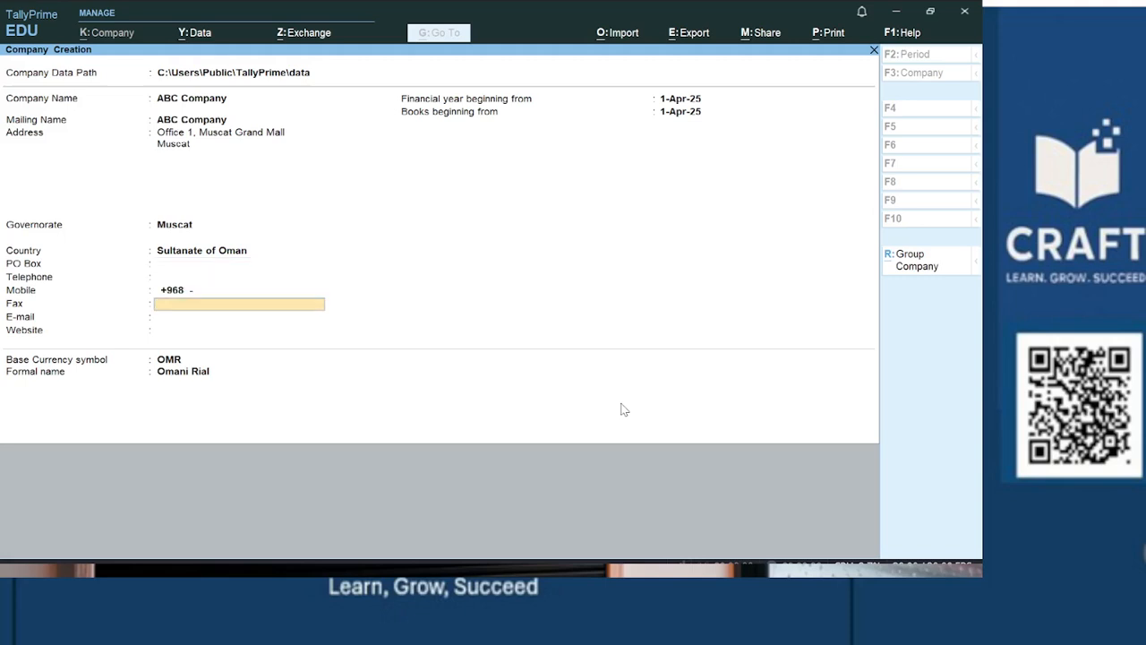
pyautogui.press('Return')
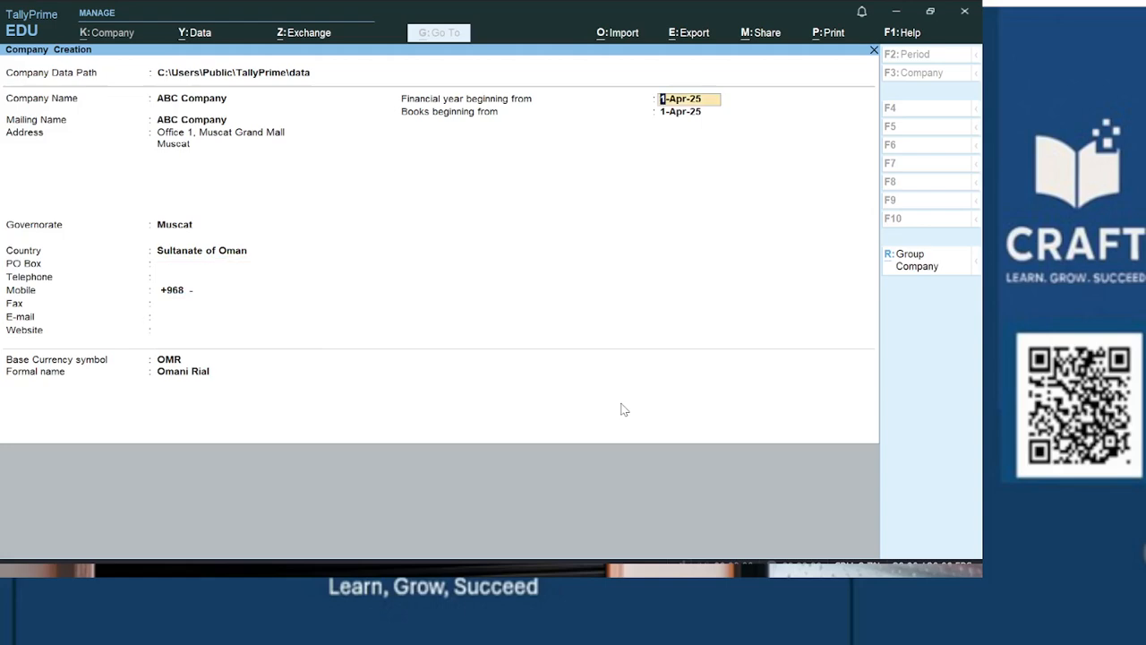
# Set the financial year to begin on 1-1-2025 and create the company with OMR, Omani Rial, as base currency
pyautogui.write('1-1-2025')
pyautogui.press('Return')
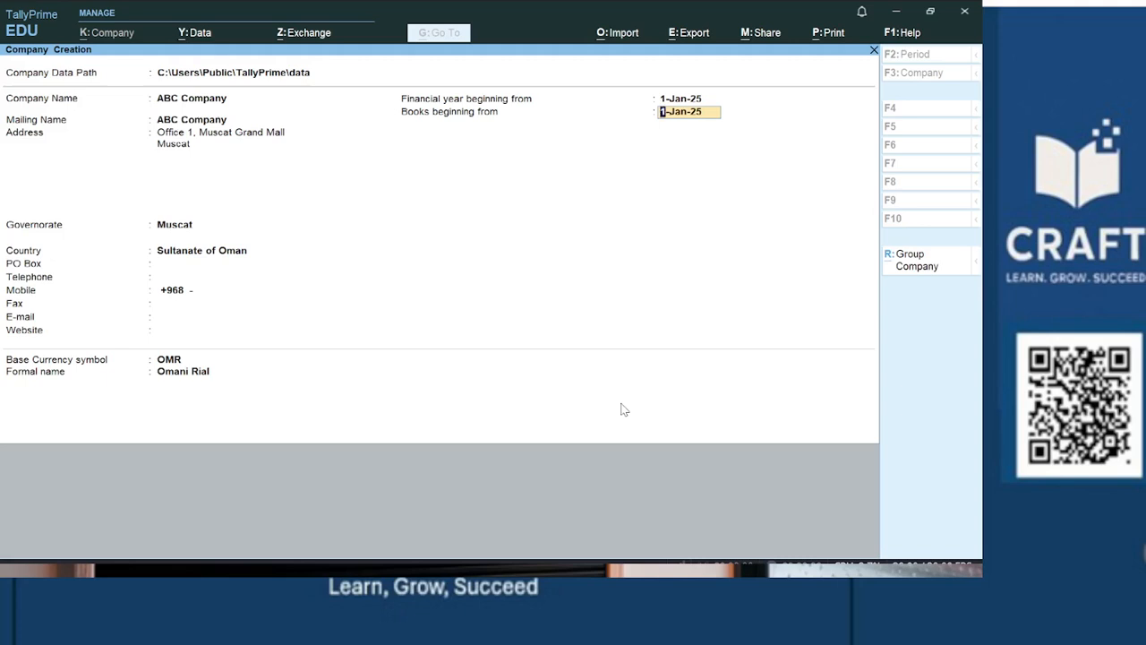
pyautogui.press('Return')
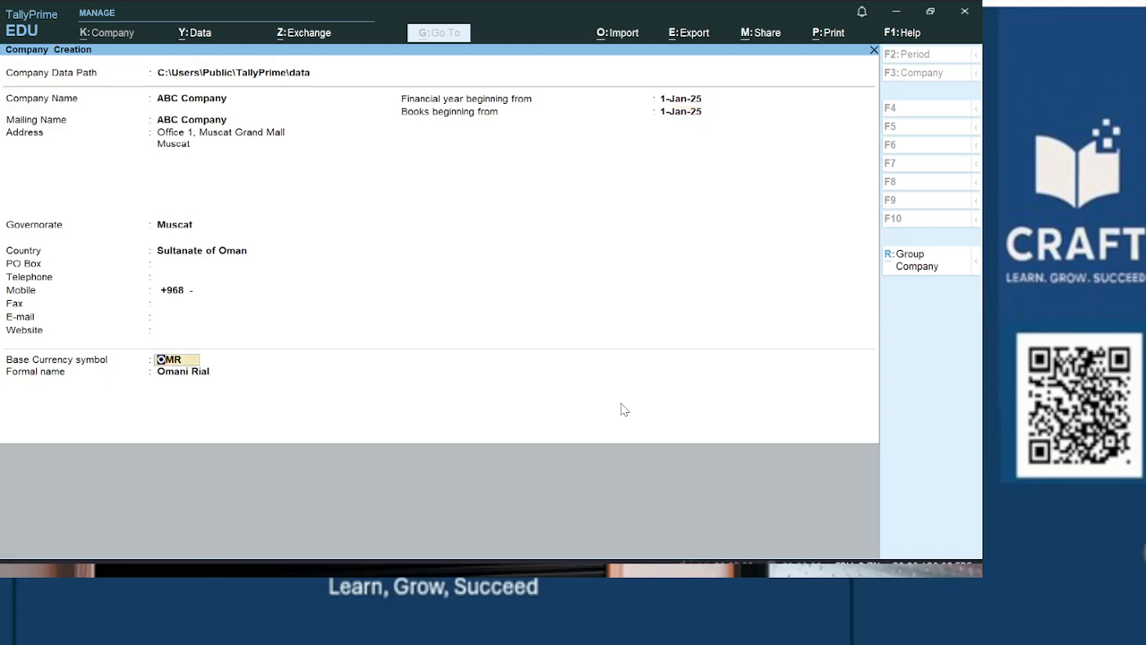
pyautogui.press('Return')
pyautogui.press('Return')
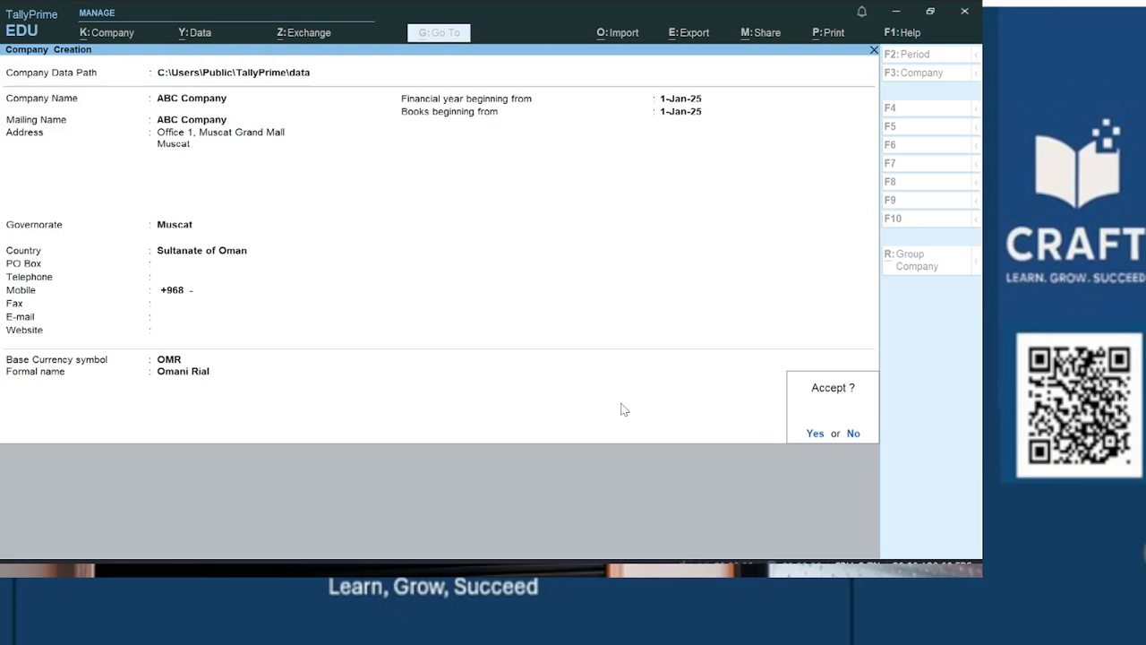
pyautogui.press('Return')
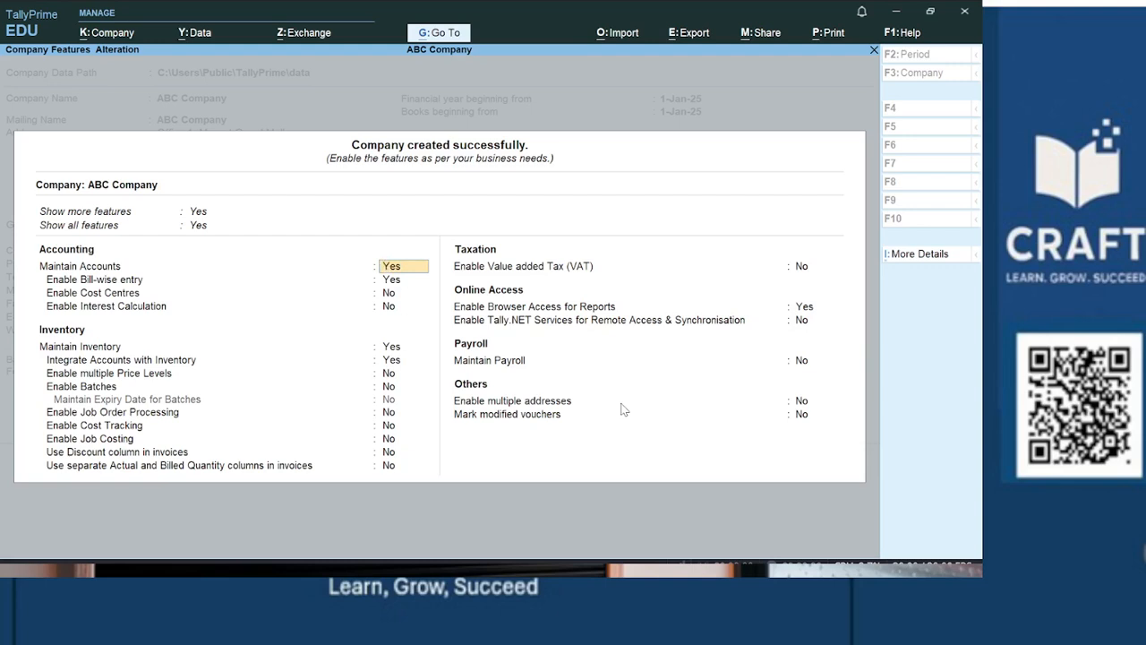
pyautogui.click(125, 34)
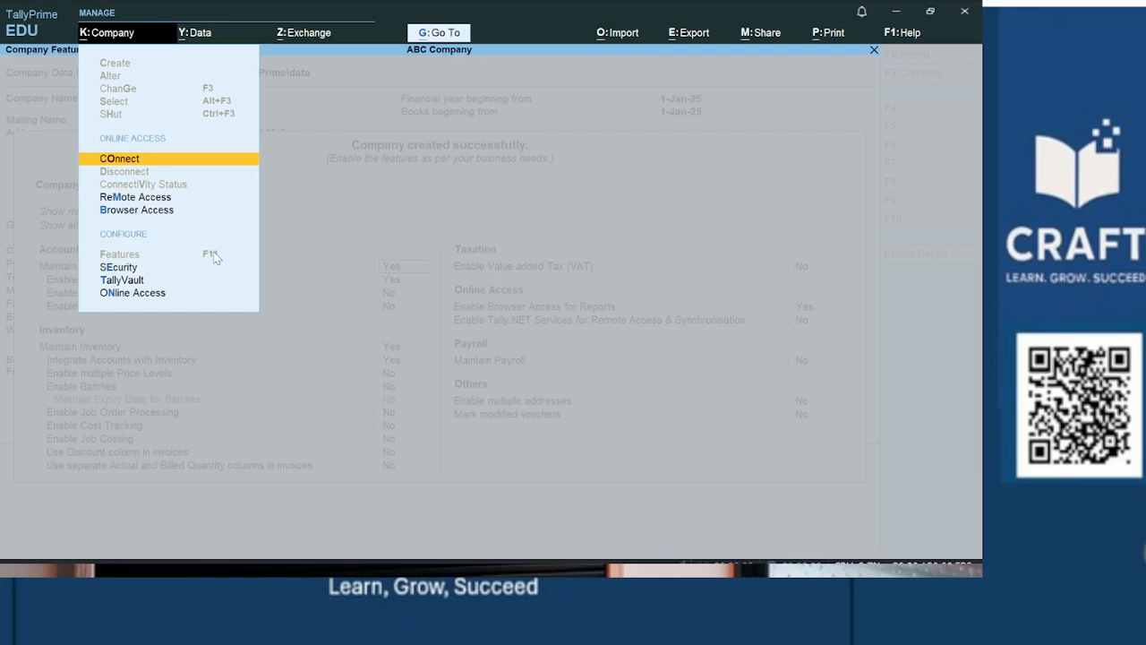
pyautogui.click(376, 179)
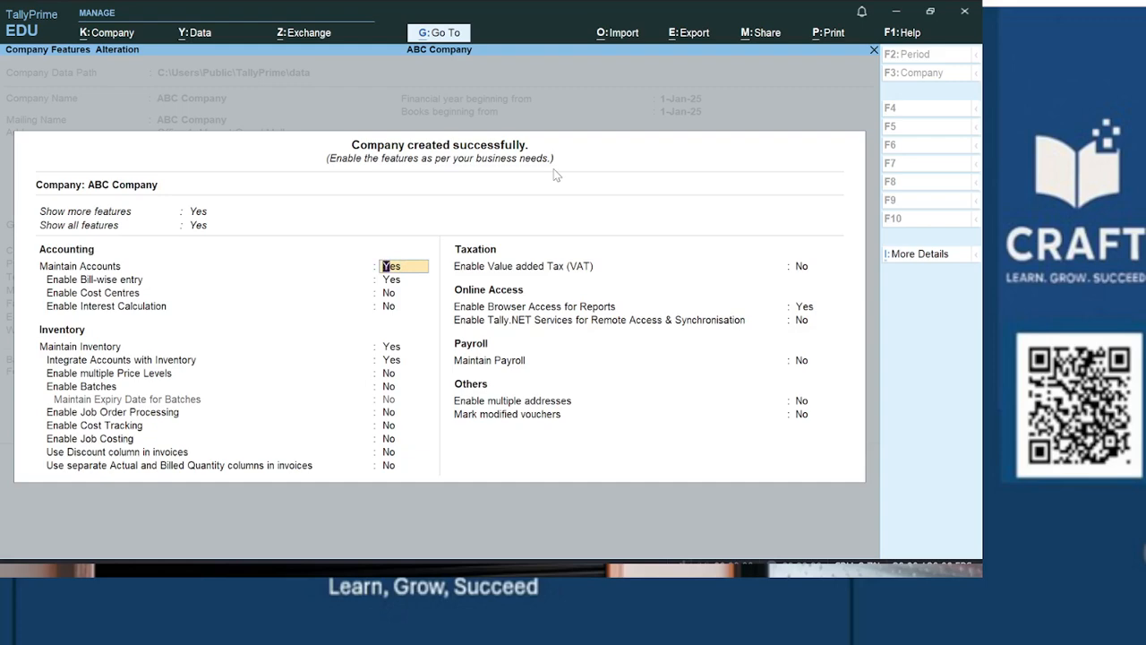
# Enable cost centres in the company features and save the feature settings
pyautogui.press('Return')
pyautogui.press('Return')
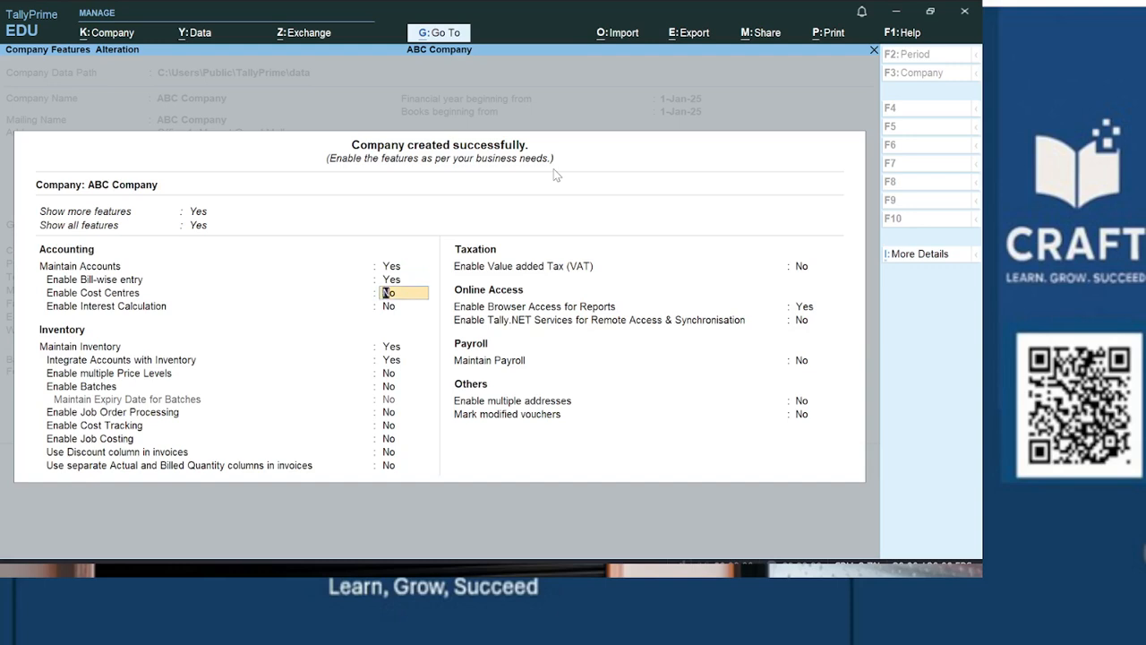
pyautogui.write('yes')
pyautogui.press('Return')
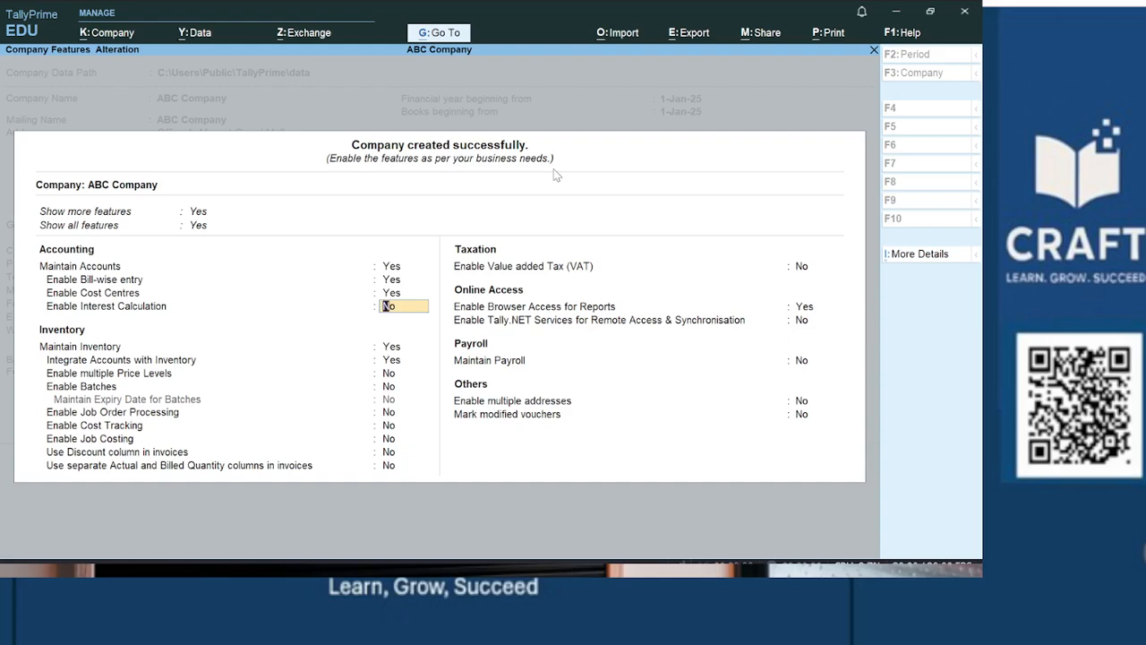
pyautogui.press('ctrl')
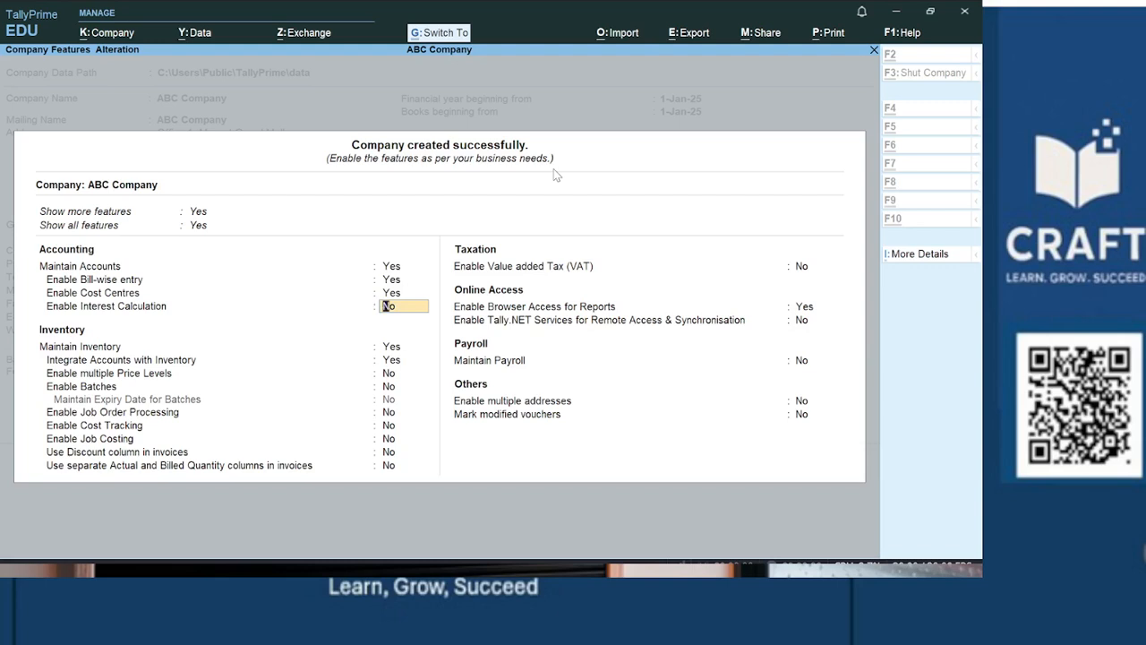
pyautogui.hotkey('ctrl', 'a')
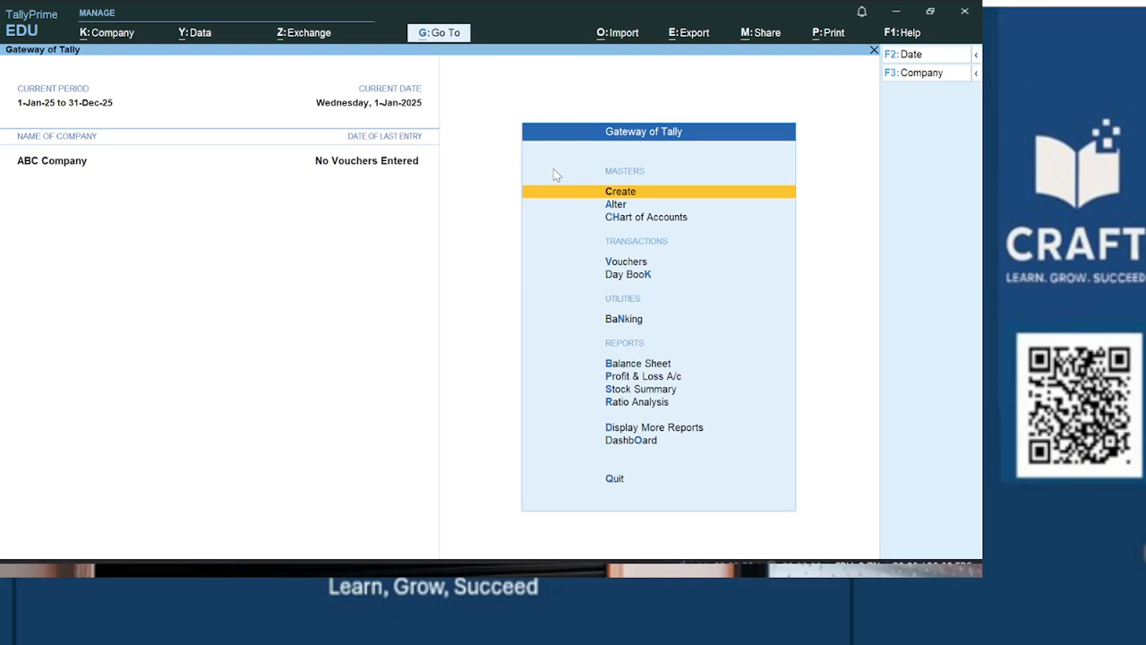
# Start a new ledger named Outstanding Salary under the Current Liabilities group
pyautogui.press('Return')
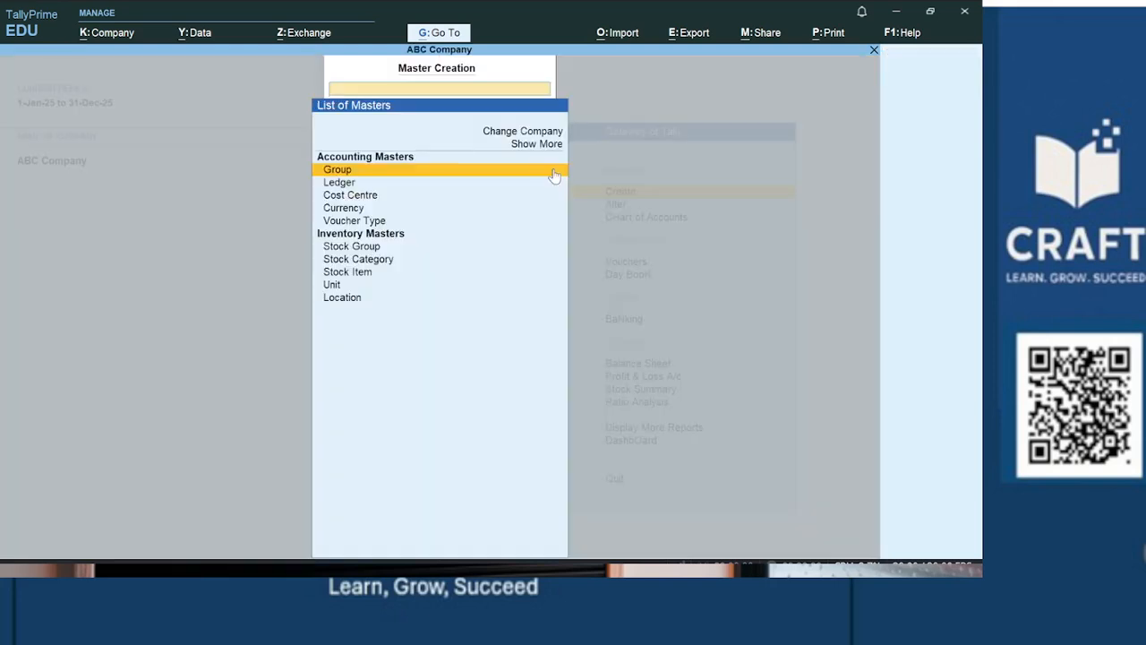
pyautogui.press('Down')
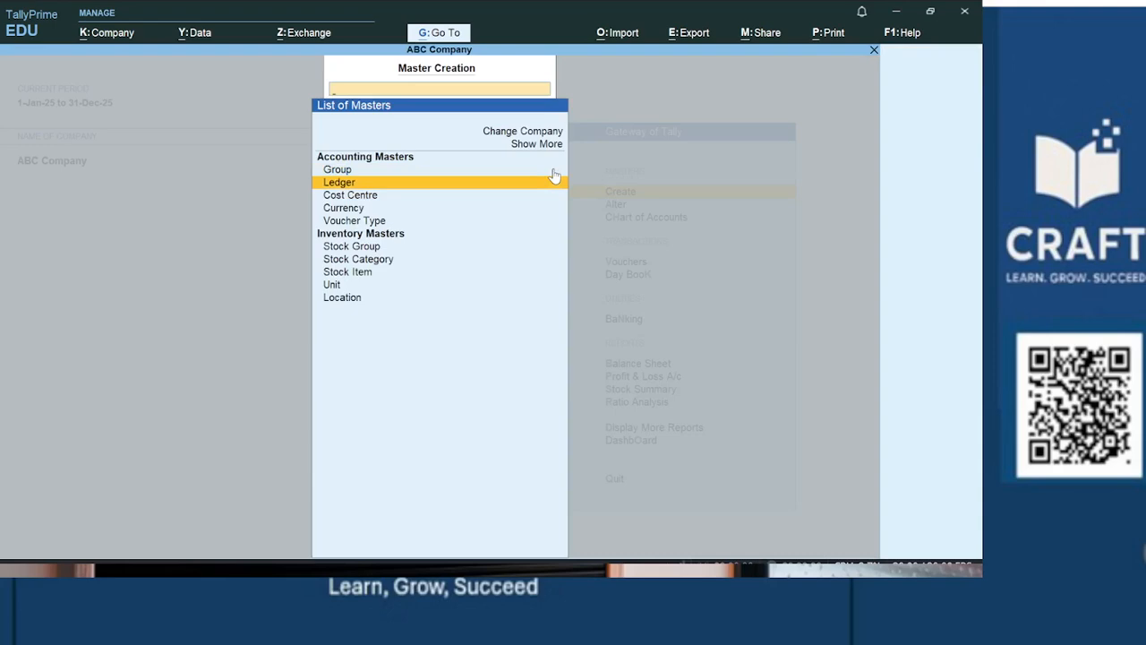
pyautogui.press('Return')
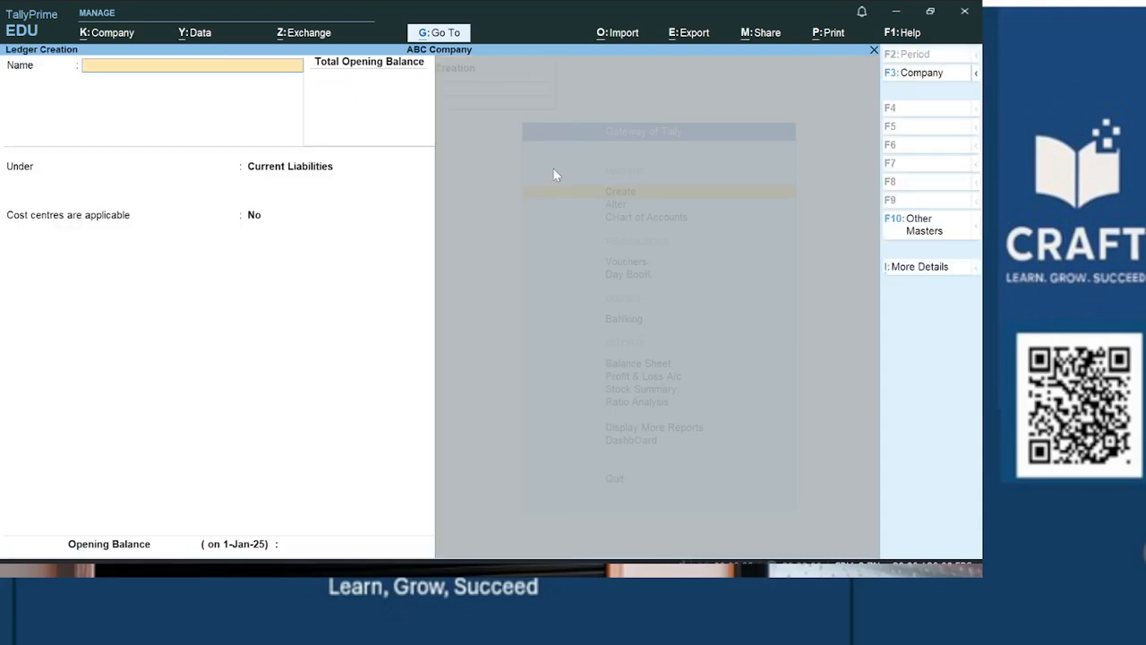
pyautogui.write('Outstanding Salary')
pyautogui.press('Return')
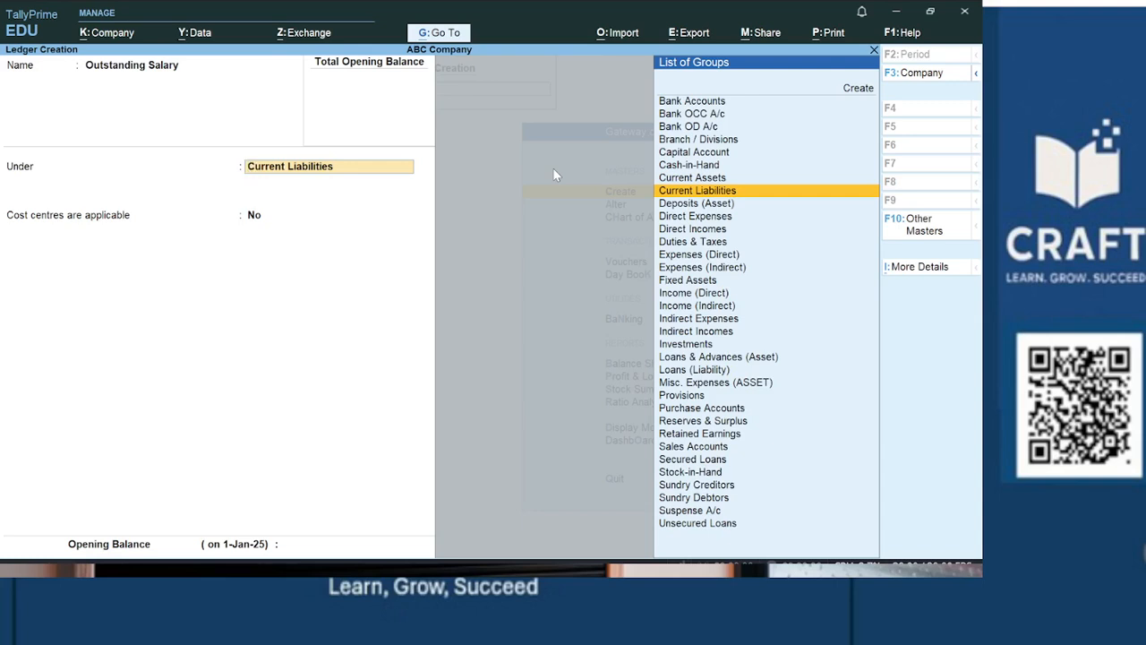
pyautogui.press('Return')
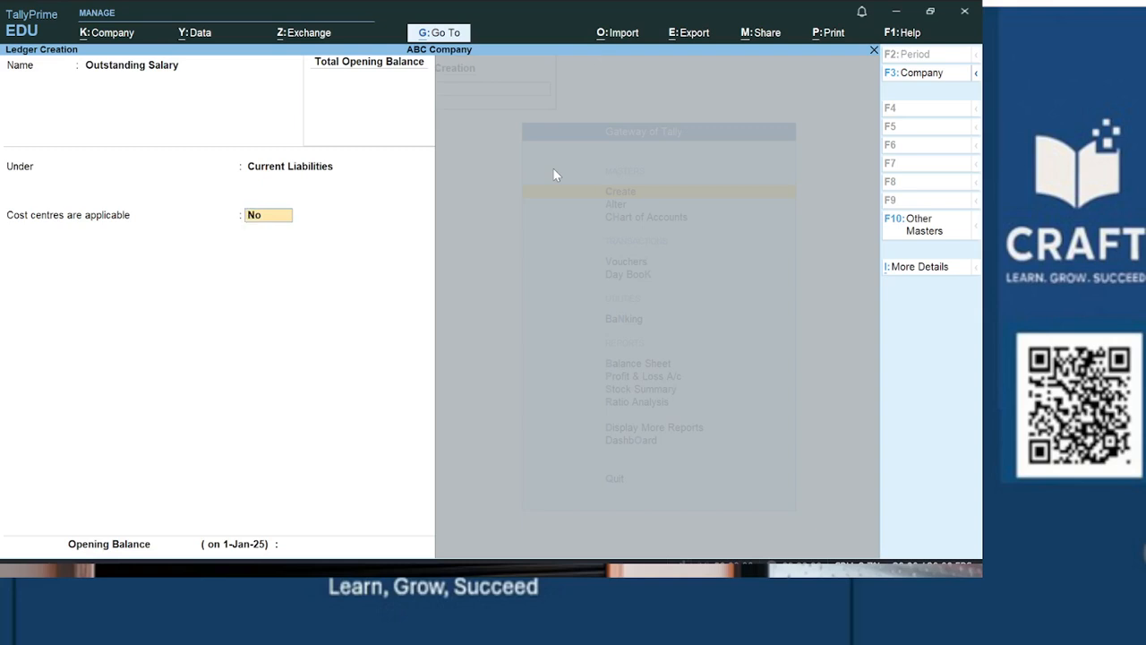
# Make cost centres applicable to the ledger, give it an opening balance of 2,000 Cr and save it
pyautogui.write('Yes')
pyautogui.press('Return')
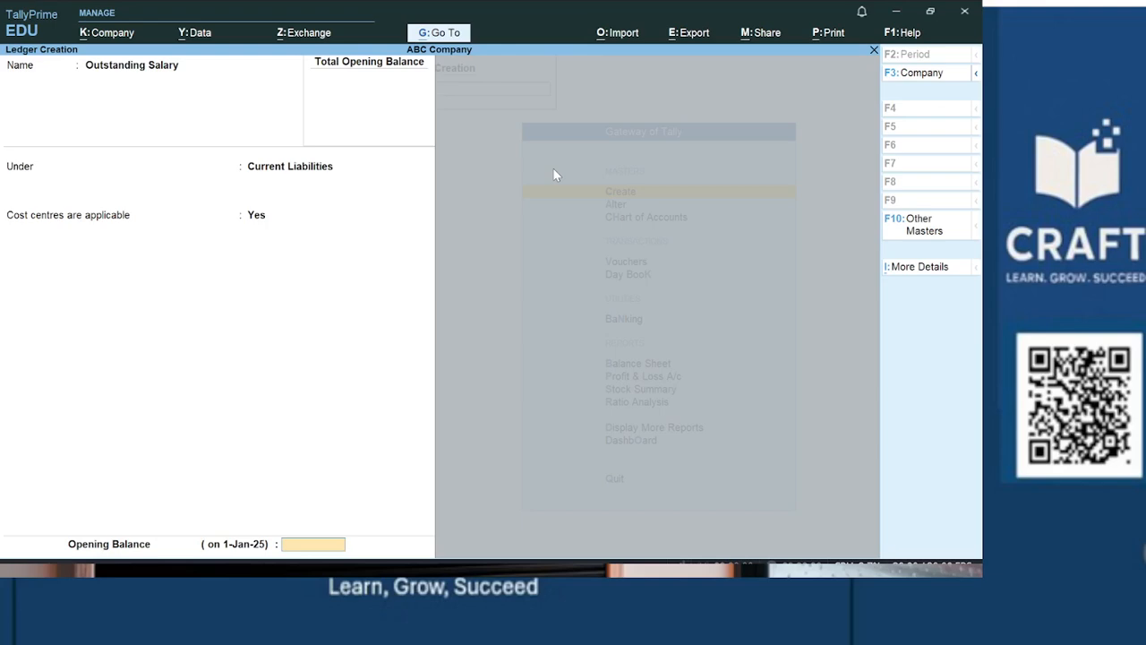
pyautogui.write('2000')
pyautogui.press('Return')
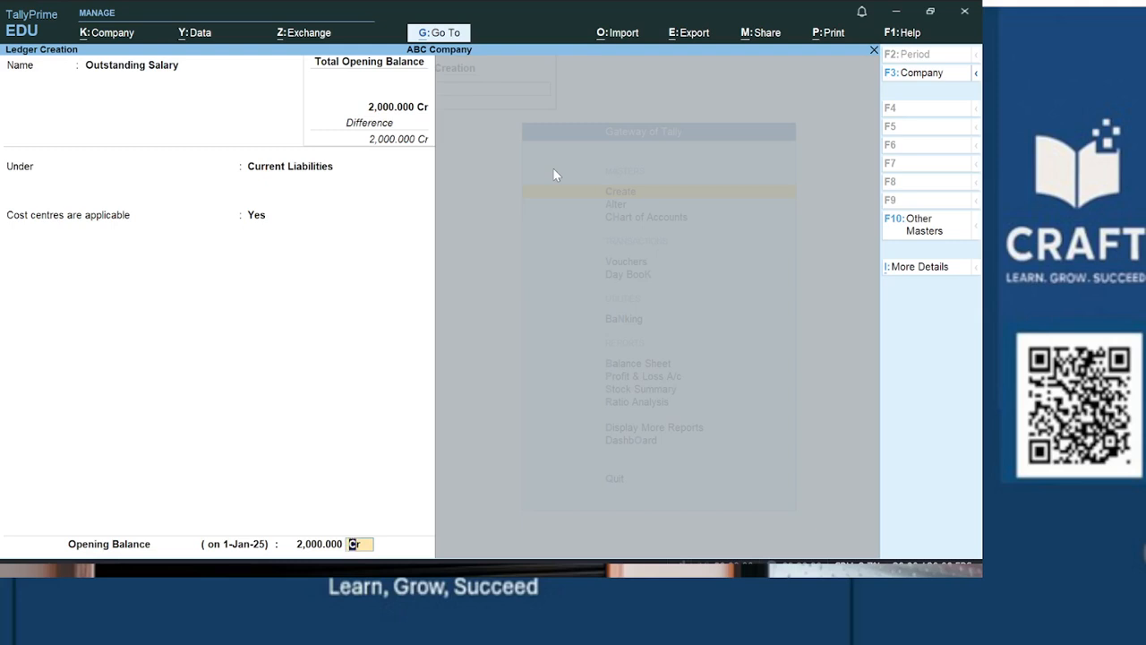
pyautogui.press('Return')
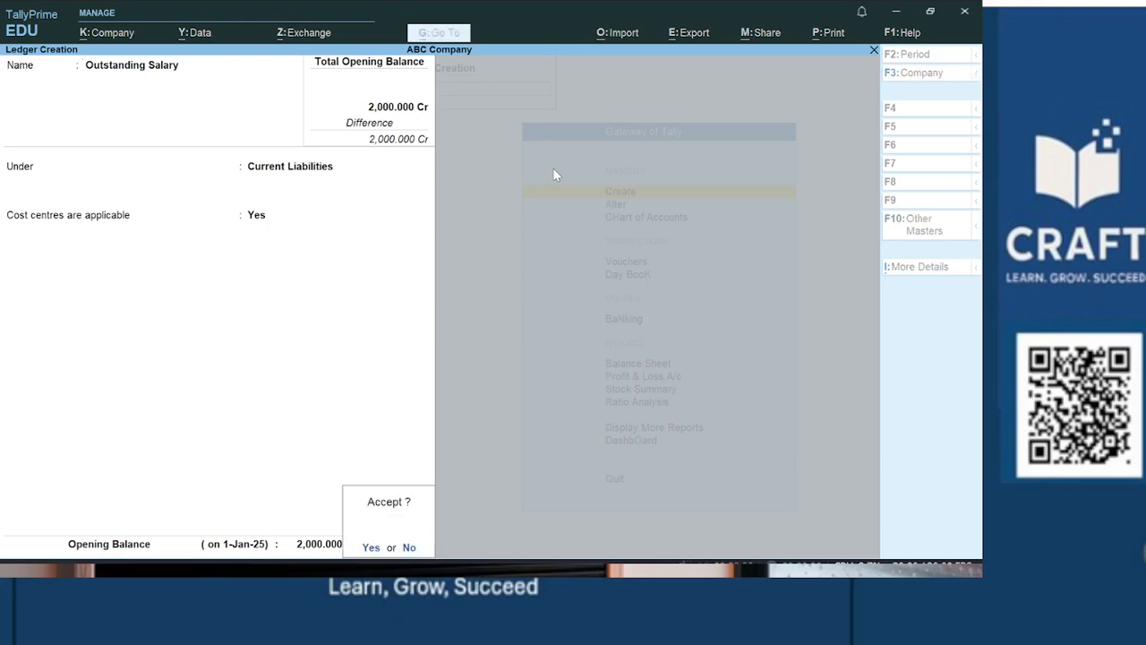
pyautogui.press('Return')
pyautogui.press('Escape')
pyautogui.press('Return')
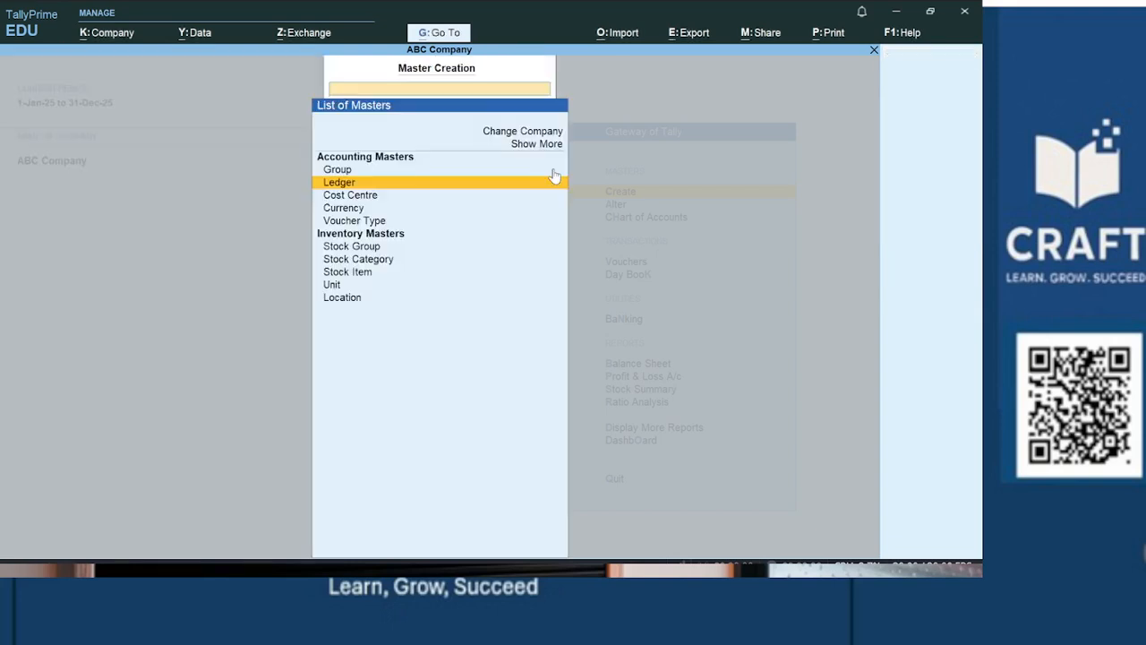
pyautogui.press('Escape')
# Open the existing Cash ledger for alteration
pyautogui.press('Down')
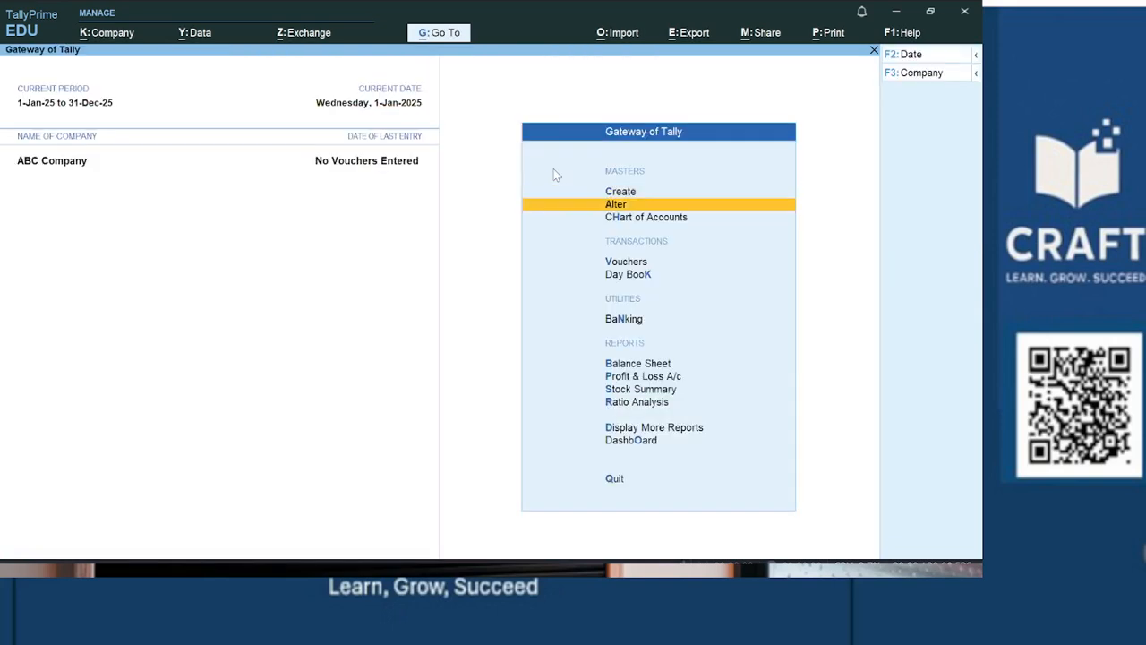
pyautogui.press('Return')
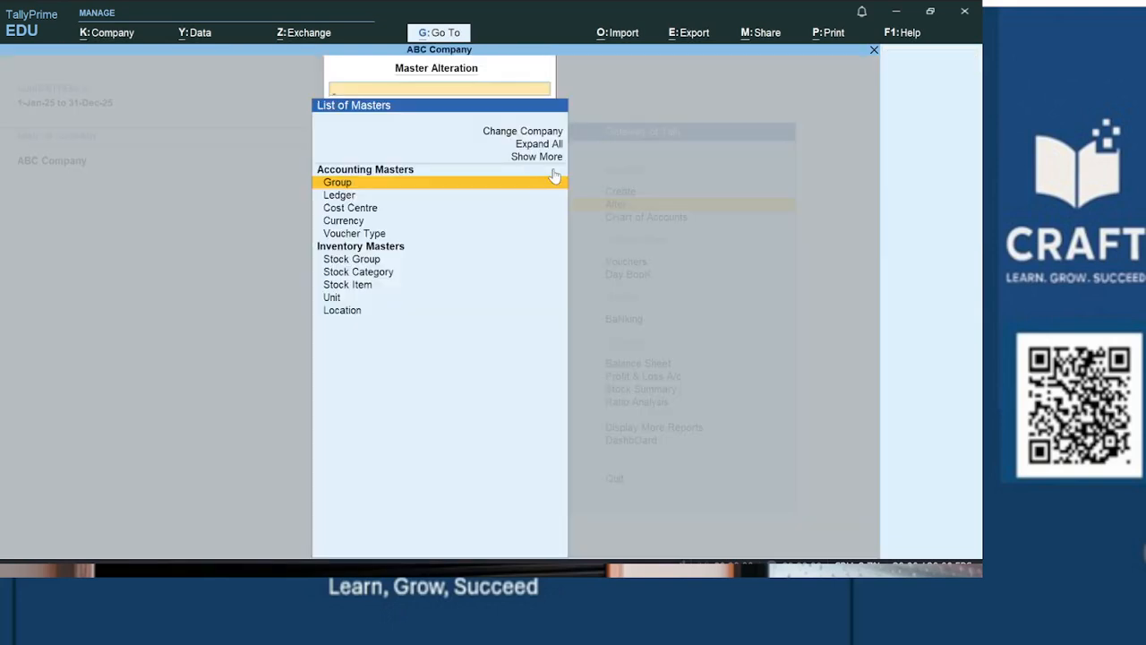
pyautogui.press('Down')
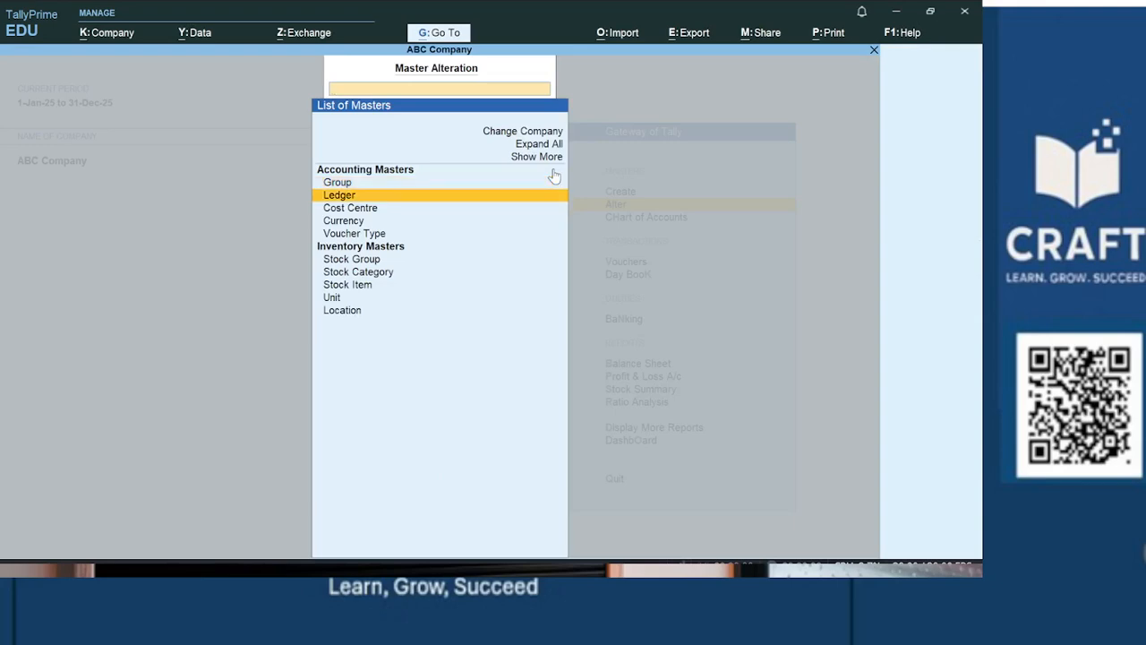
pyautogui.press('Return')
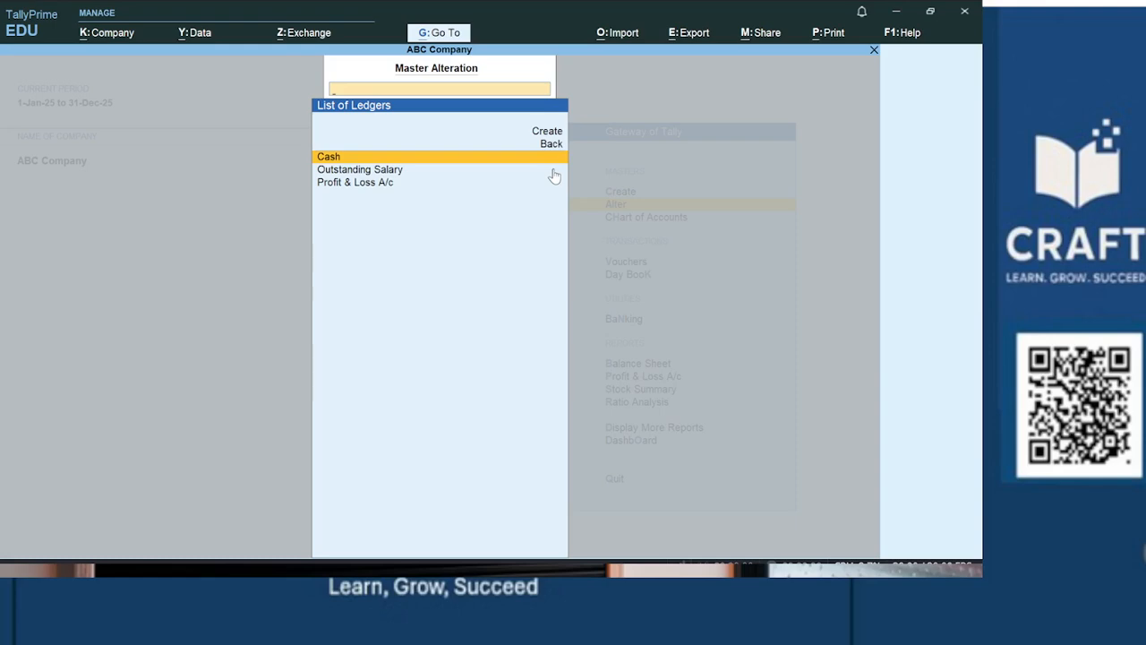
pyautogui.press('Down')
pyautogui.press('Up')
pyautogui.press('Return')
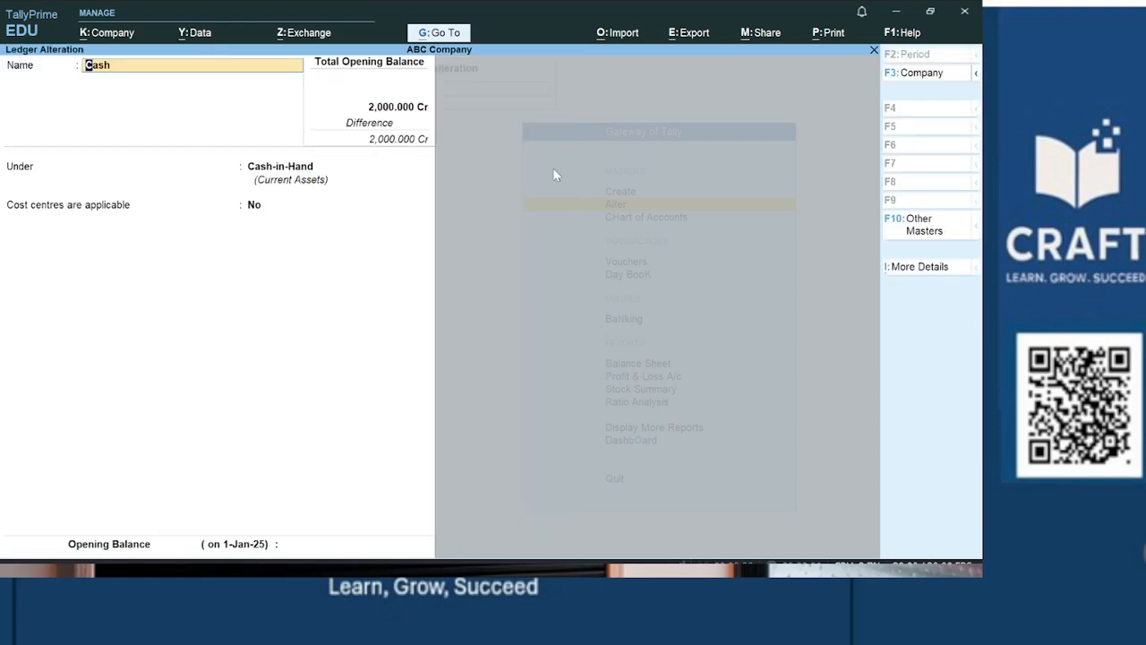
# Give the Cash ledger an opening balance of 5,000 Dr, save it and return to the Gateway of Tally
pyautogui.press('Return')
pyautogui.press('Return')
pyautogui.press('Return')
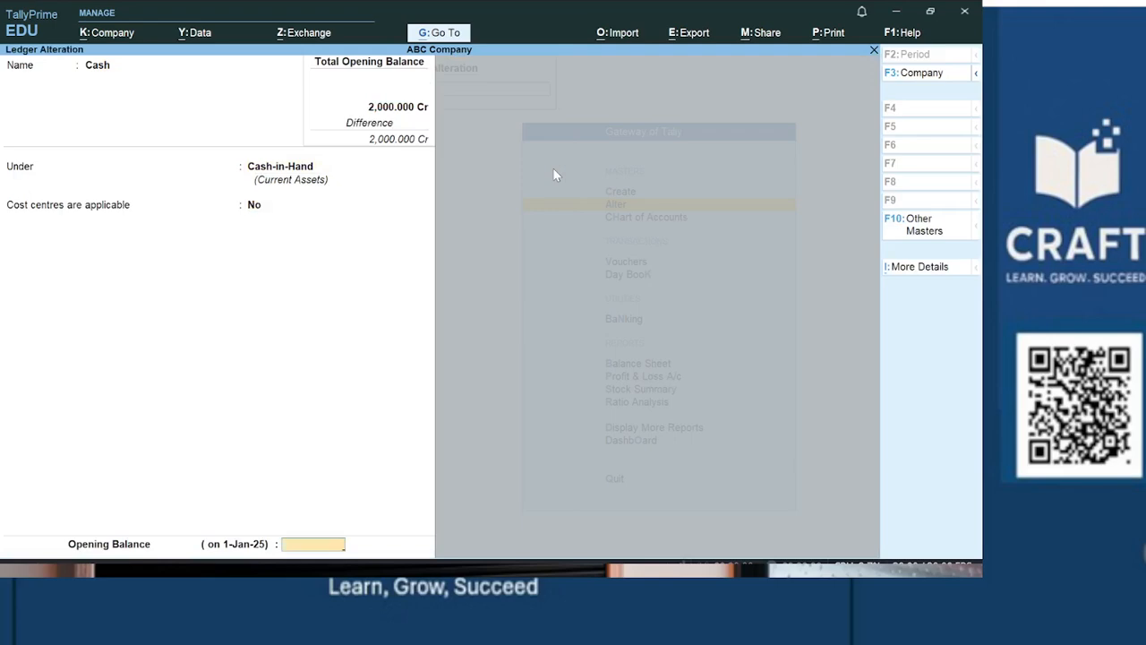
pyautogui.write('5000')
pyautogui.press('Return')
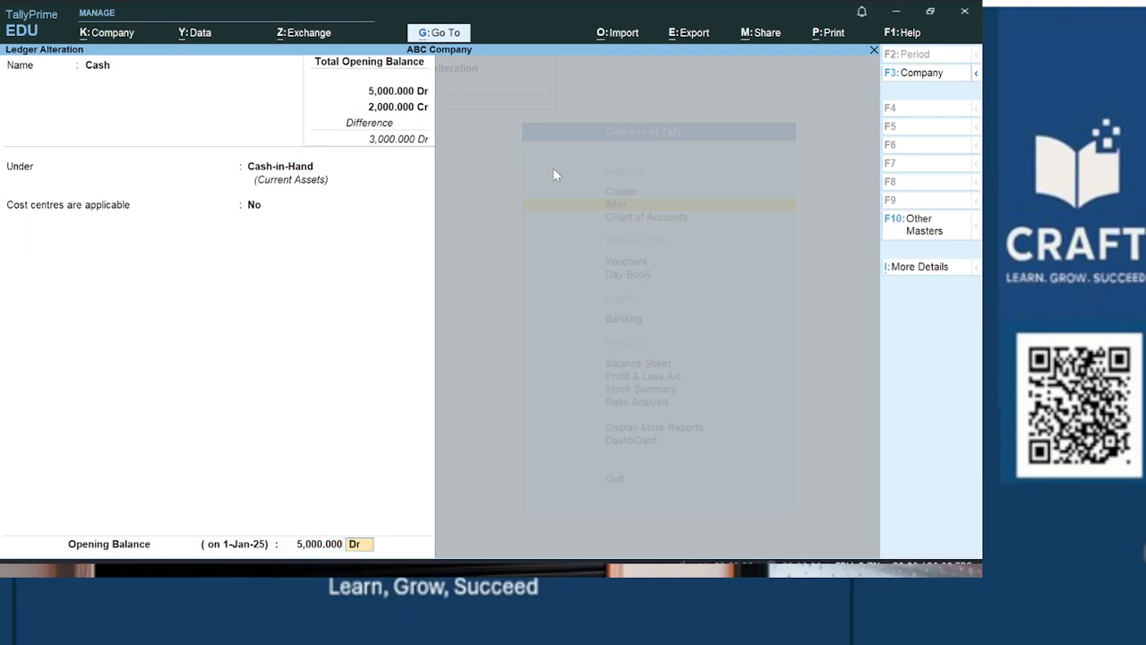
pyautogui.press('Return')
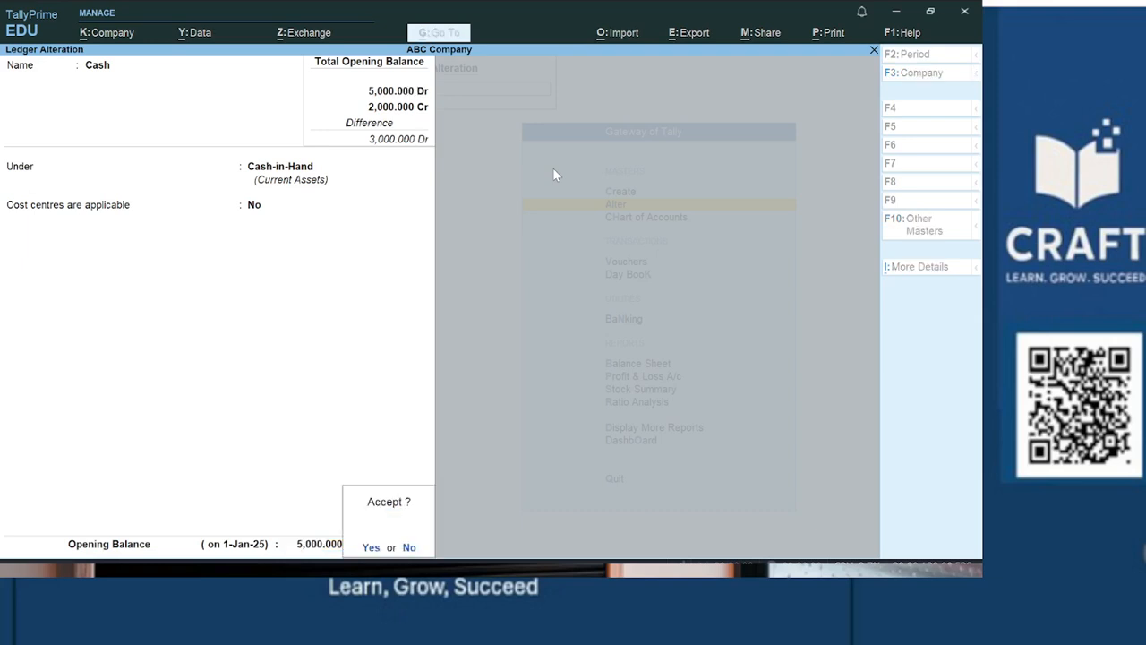
pyautogui.press('Return')
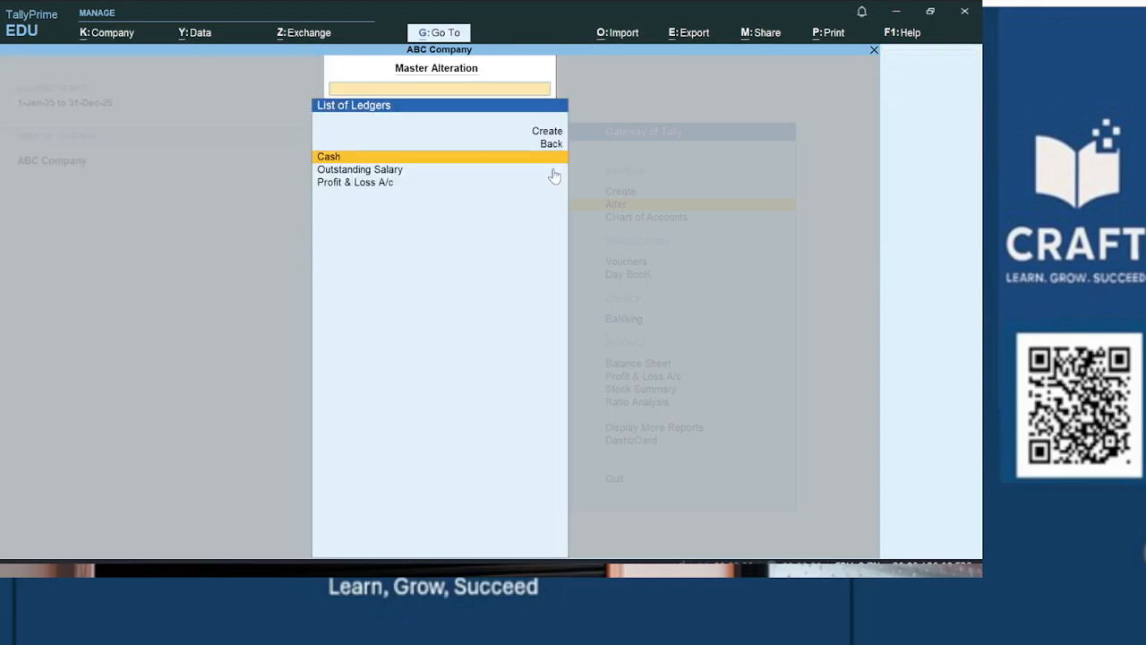
pyautogui.press('Escape')
pyautogui.press('Escape')
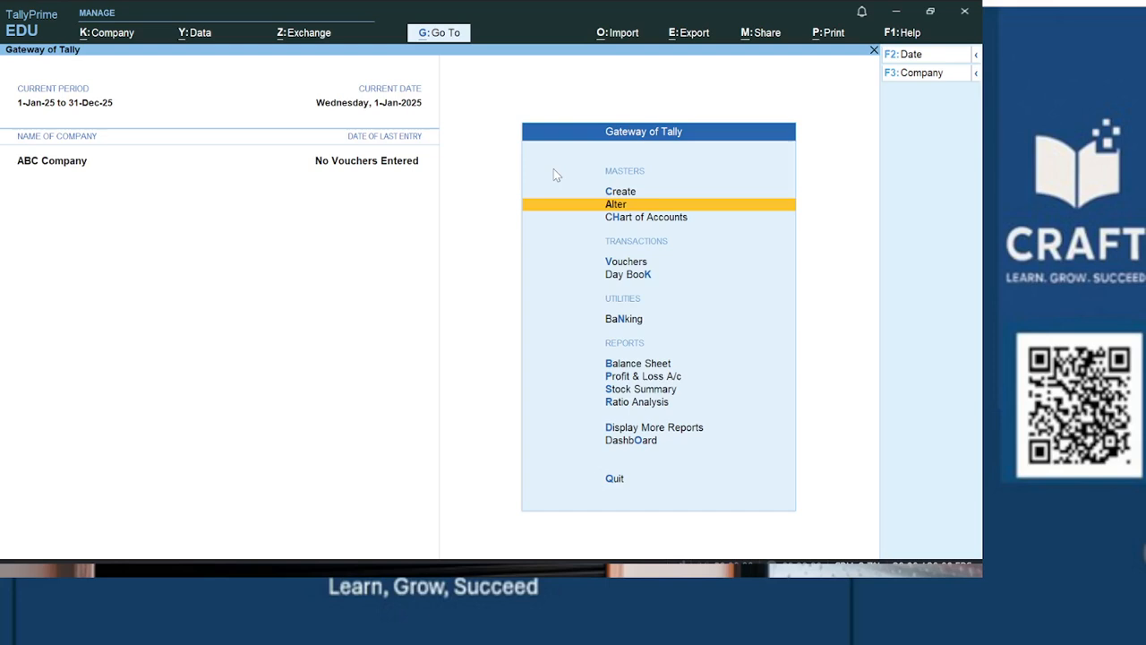
pyautogui.press('Down')
pyautogui.press('Down')
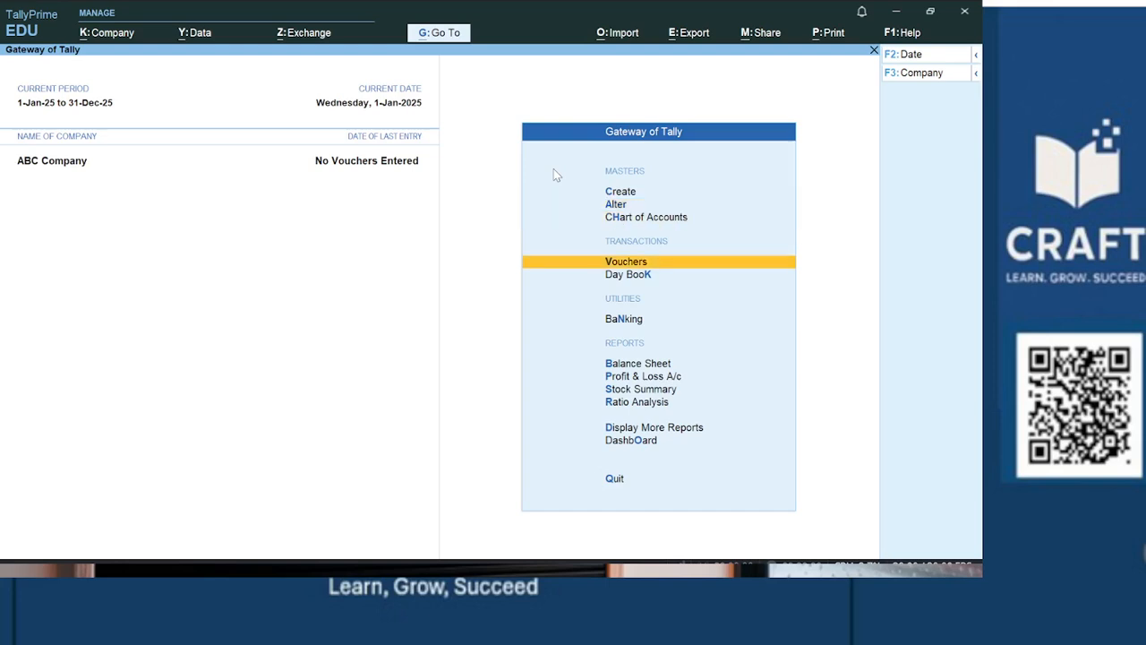
pyautogui.press('Return')
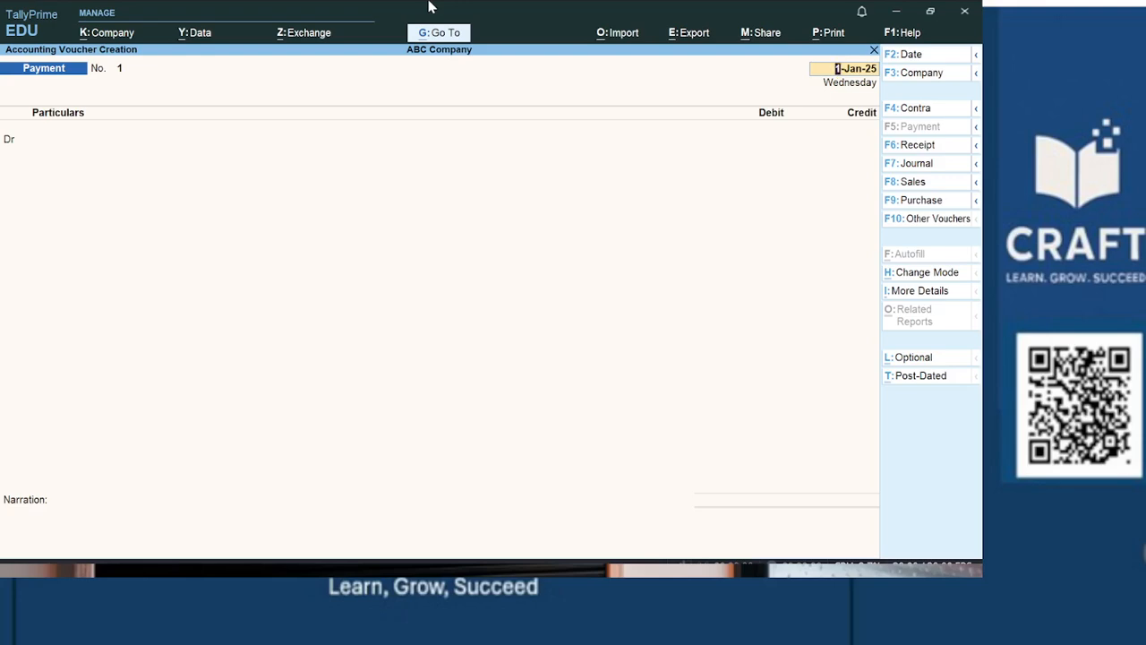
pyautogui.press('Return')
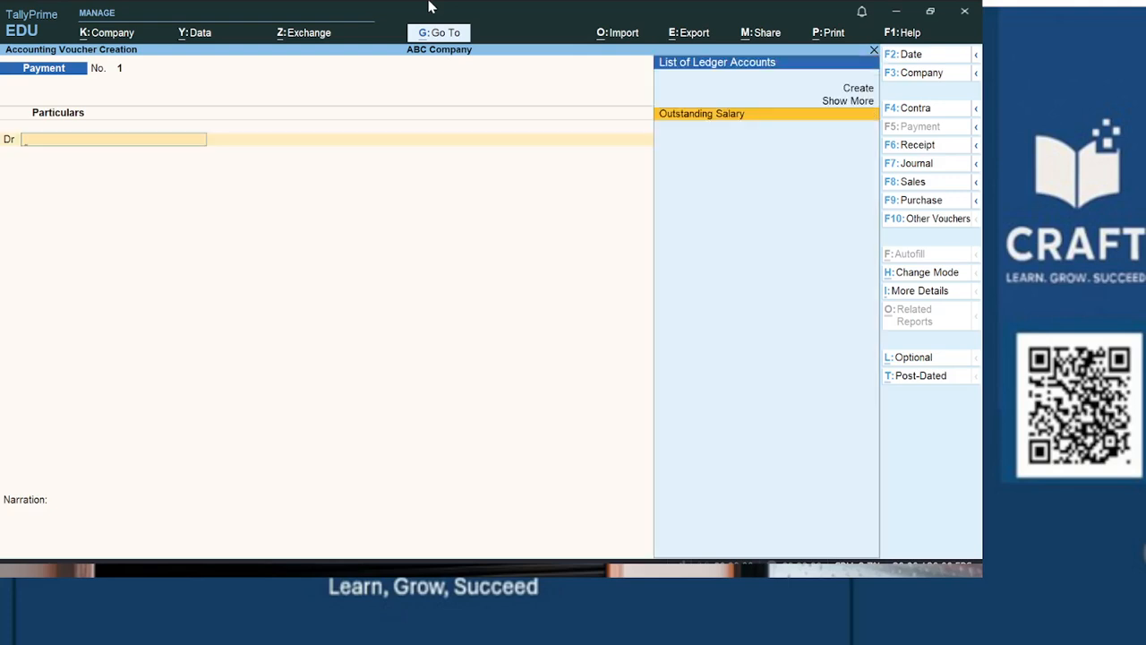
pyautogui.press('Return')
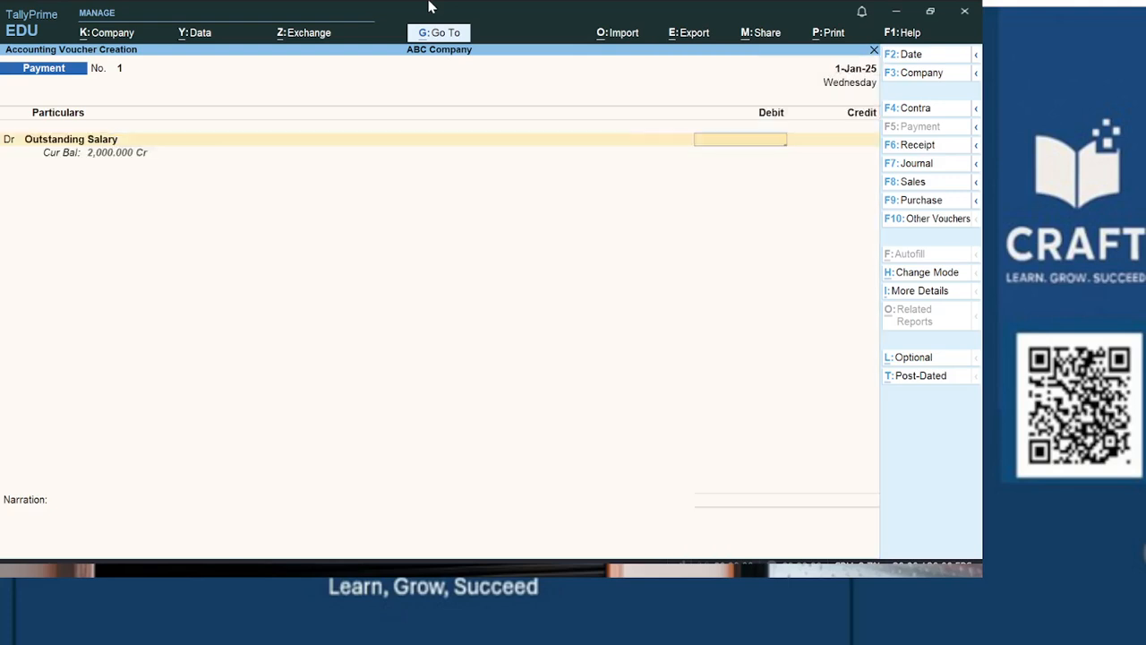
pyautogui.write('2')
pyautogui.write('000')
pyautogui.press('Return')
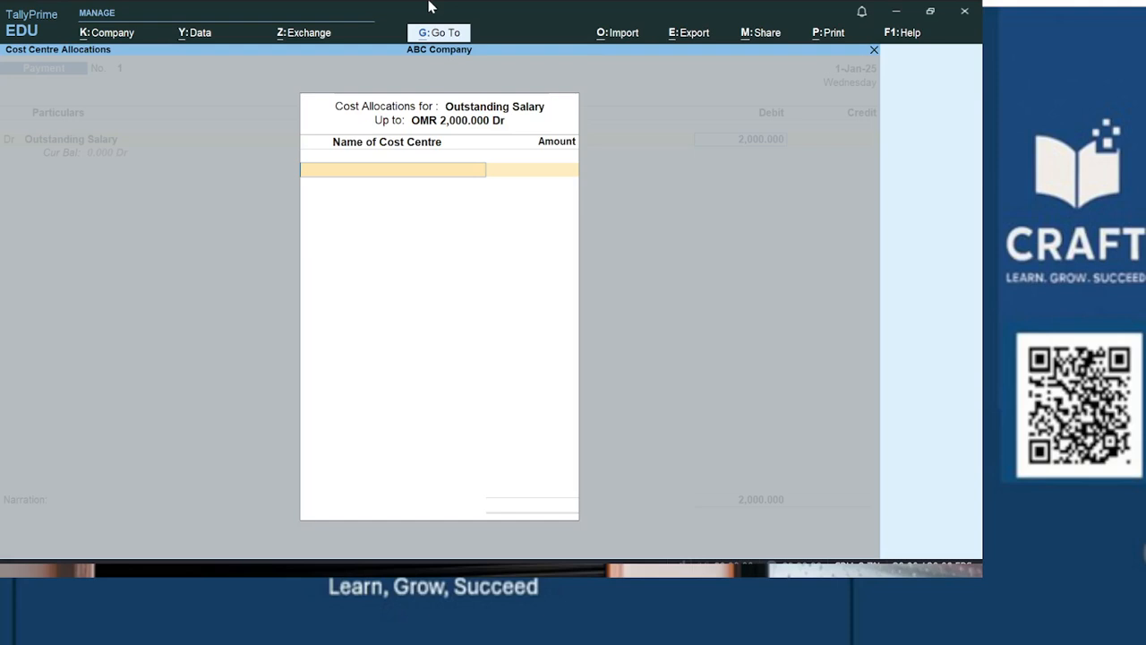
pyautogui.press('Escape')
pyautogui.press('y')
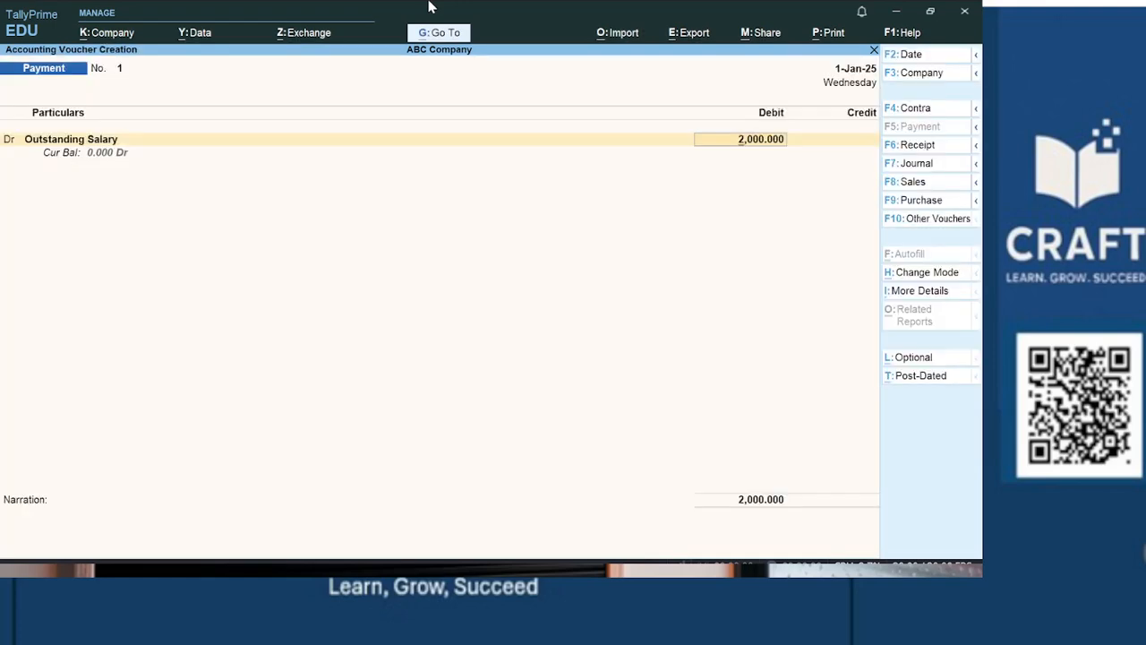
pyautogui.press('Escape')
pyautogui.press('Escape')
pyautogui.press('y')
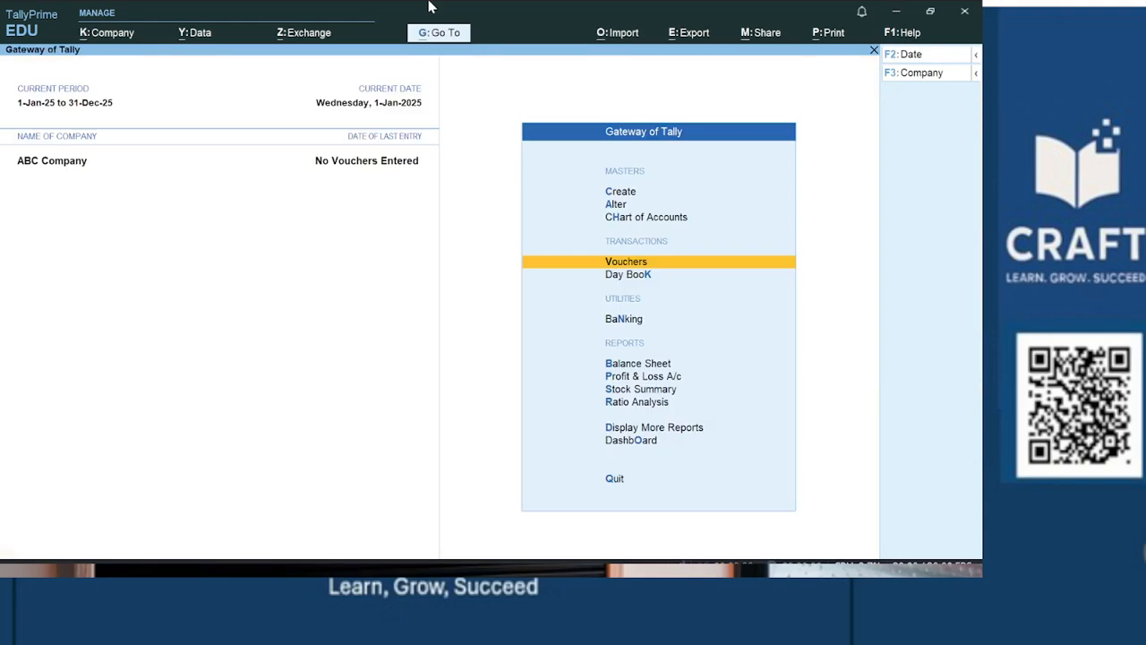
# Create a cost centre under Primary, named with the first employee's name, and save it
pyautogui.press('Up')
pyautogui.press('Up')
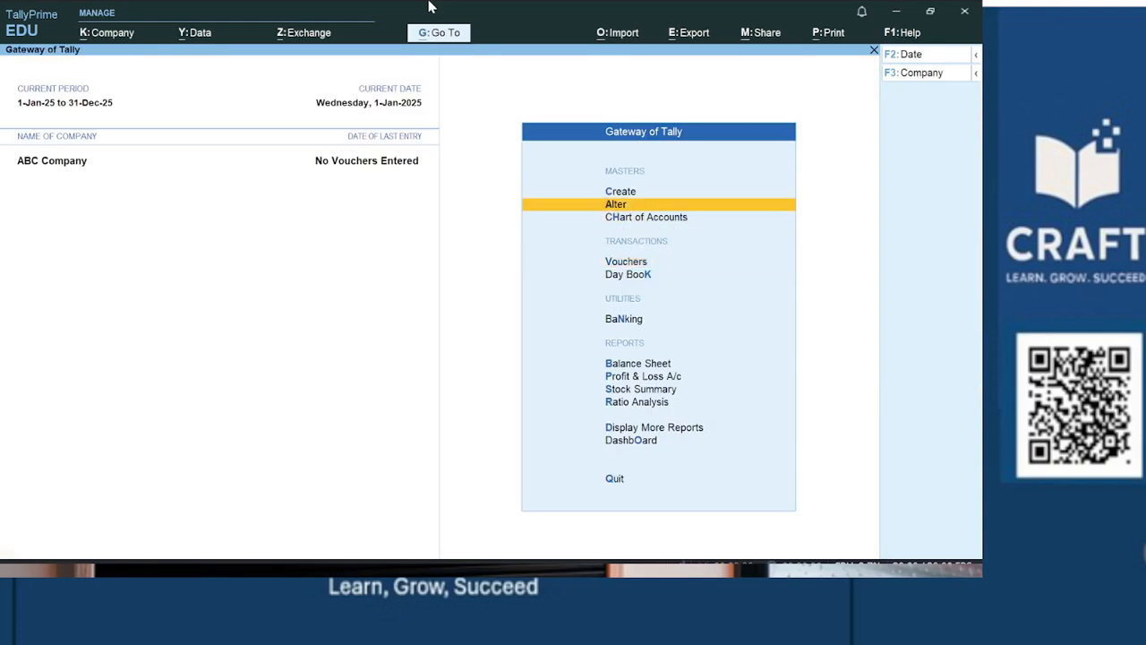
pyautogui.press('Up')
pyautogui.press('Return')
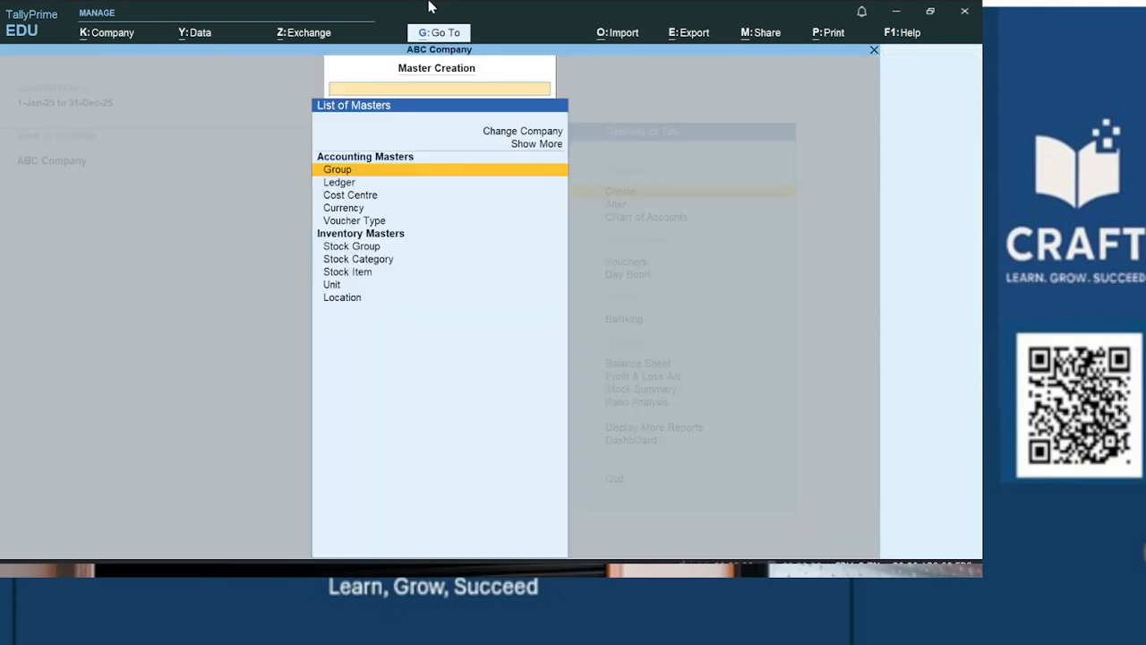
pyautogui.press('Down')
pyautogui.press('Down')
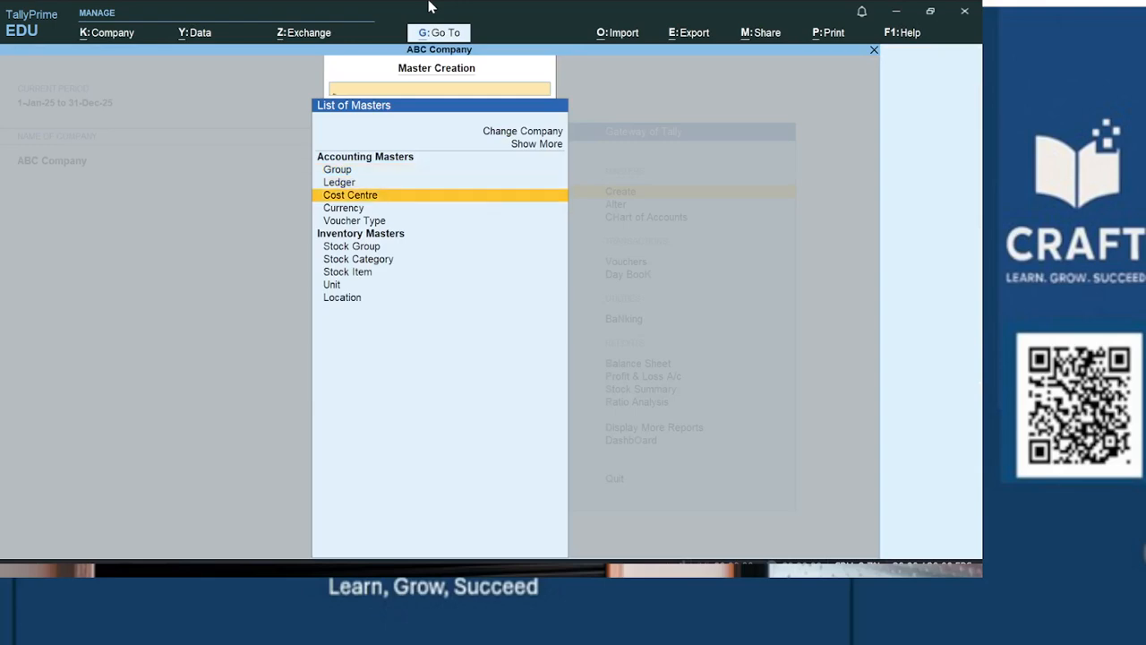
pyautogui.press('Return')
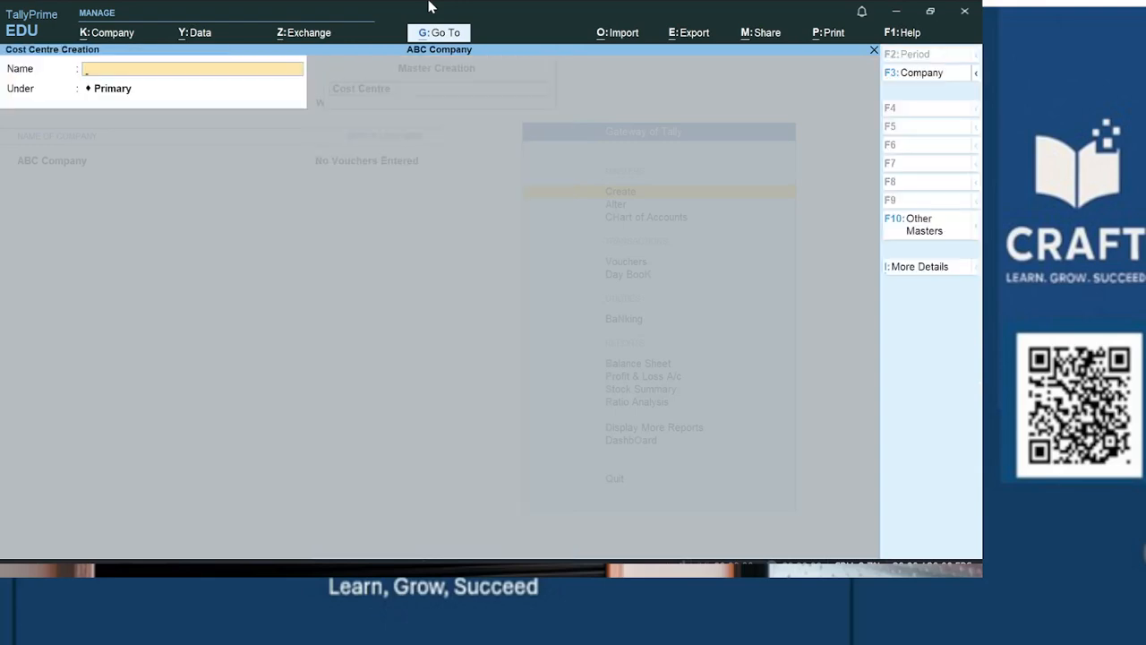
pyautogui.write('Amjad')
pyautogui.press('Return')
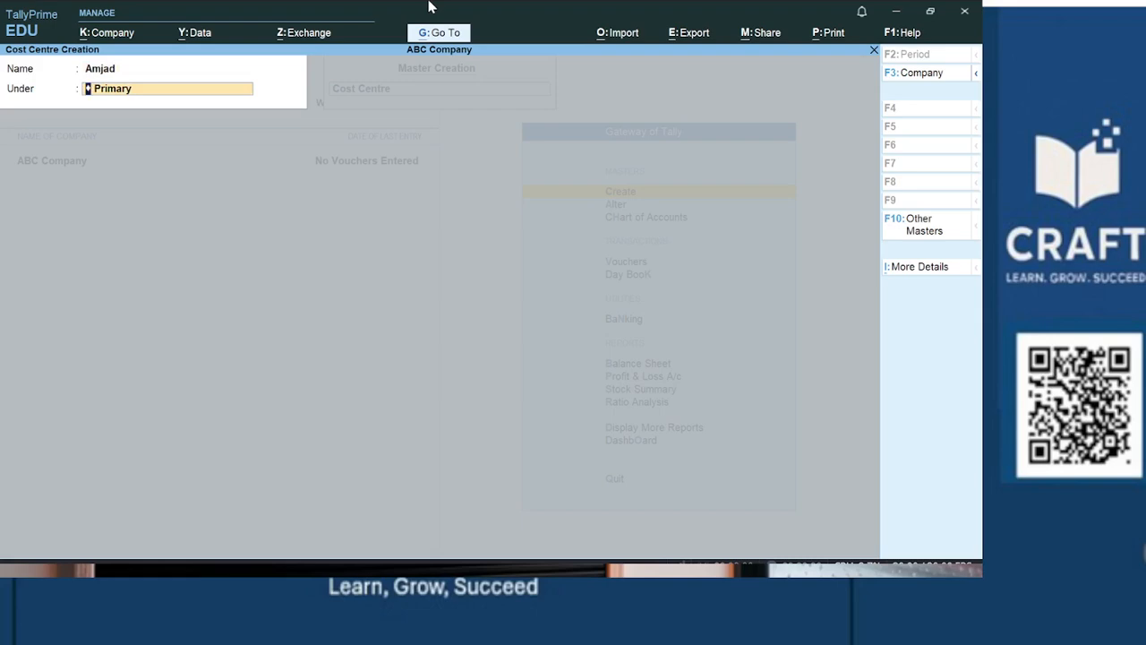
pyautogui.press('Return')
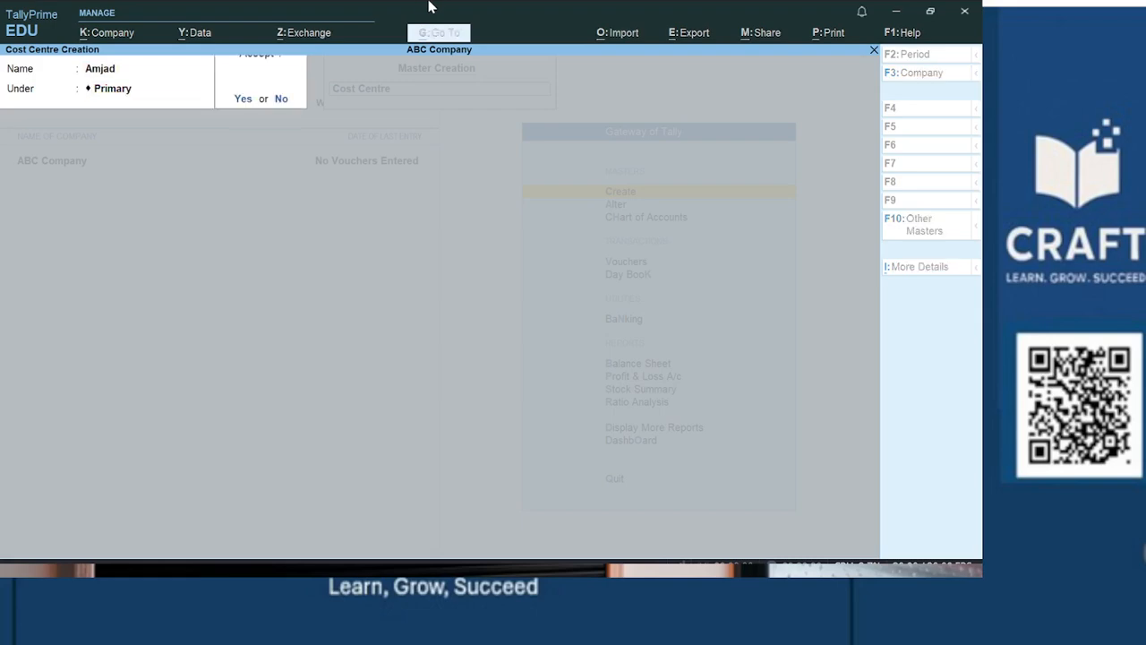
pyautogui.press('Return')
# Create a second cost centre under Primary with the other employee's name, save it and leave cost centre creation
pyautogui.write('SAI')
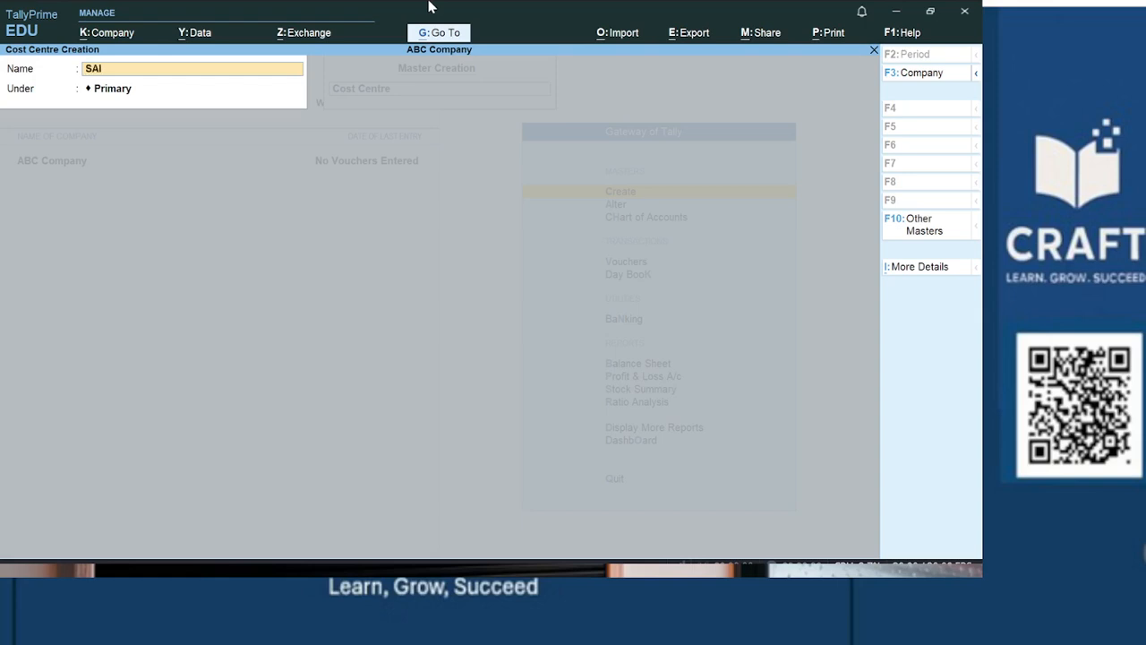
pyautogui.press('BackSpace')
pyautogui.press('BackSpace')
pyautogui.press('BackSpace')
pyautogui.write('alim')
pyautogui.press('Return')
pyautogui.press('Return')
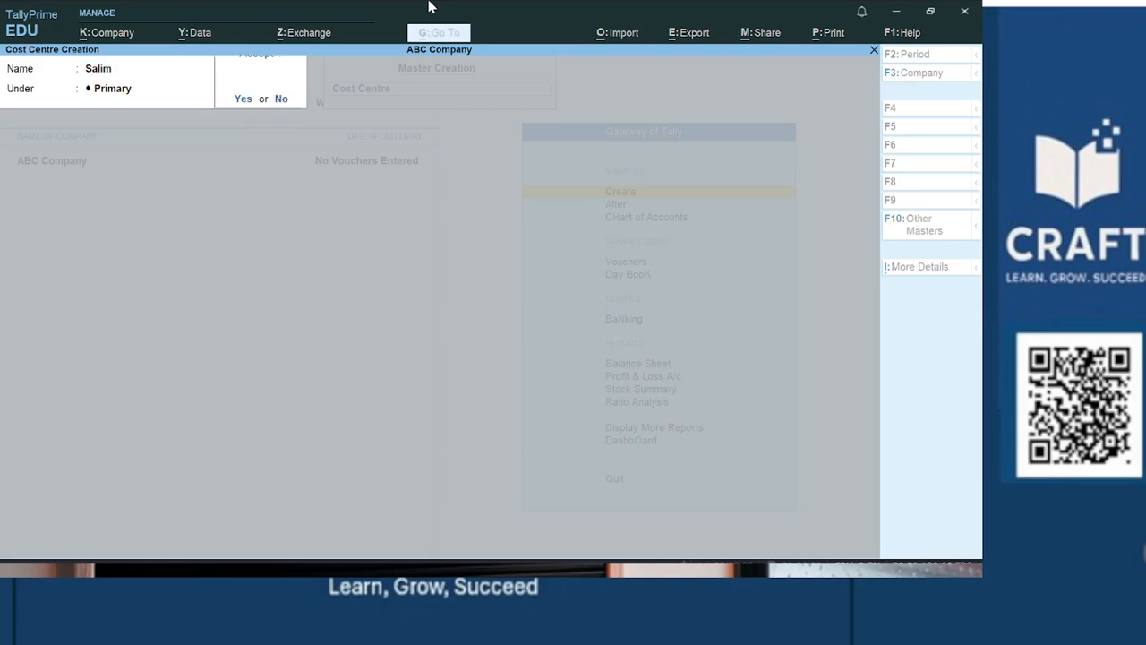
pyautogui.press('Return')
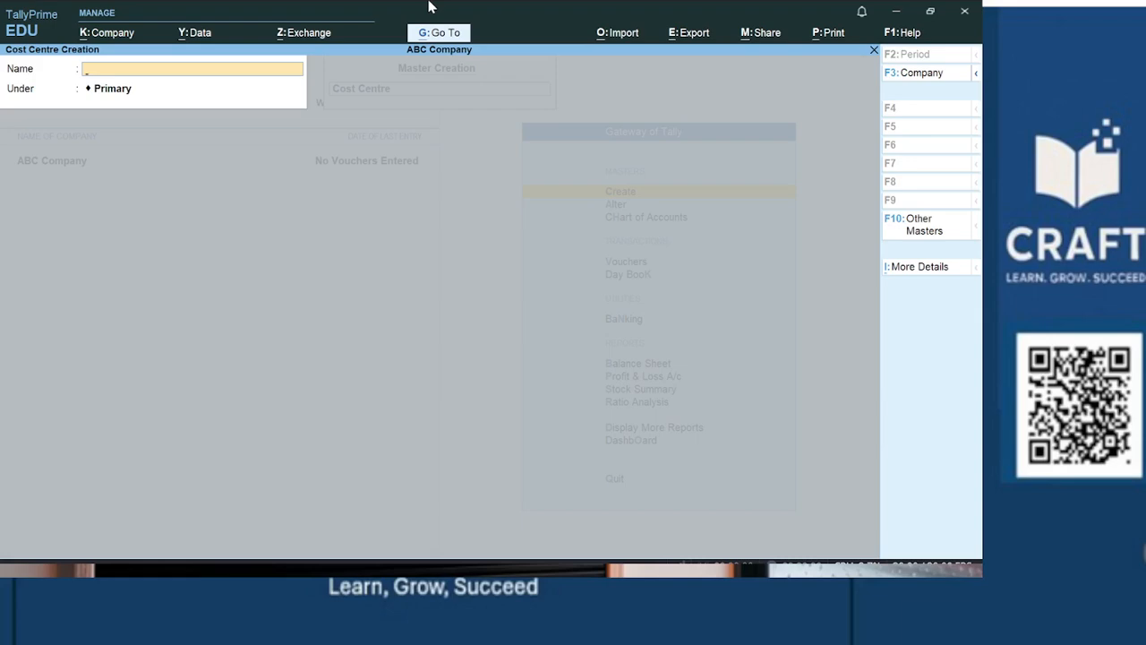
pyautogui.press('Escape')
pyautogui.press('Return')
pyautogui.press('Escape')
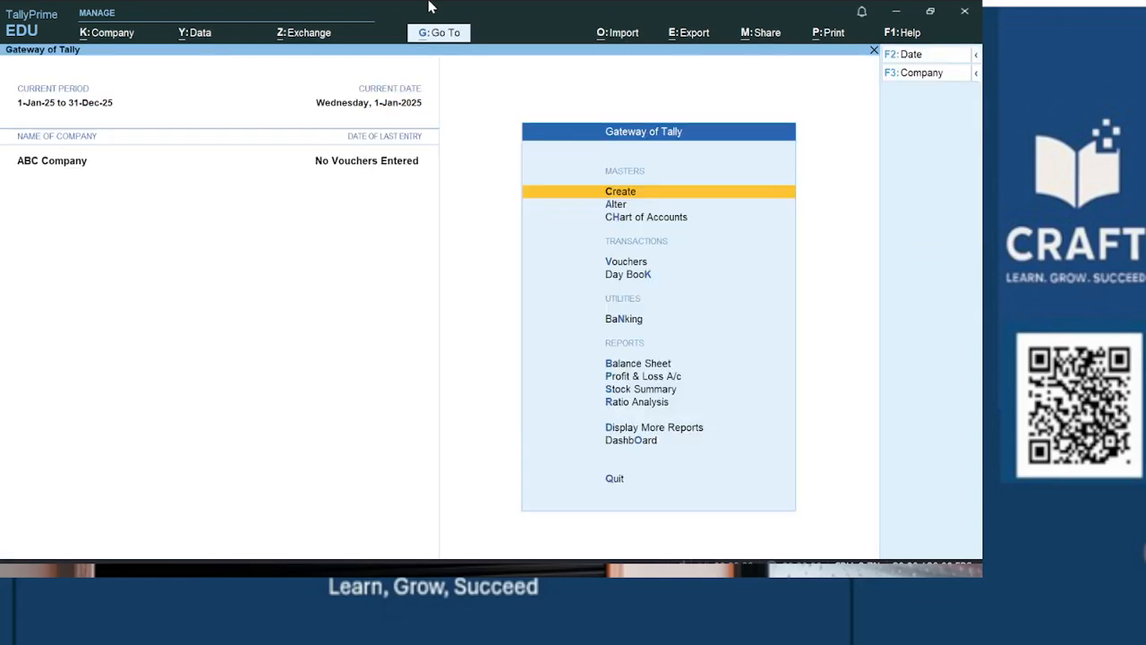
# Start a payment voucher dated 1-Jan-25 and debit Outstanding Salary with 2,000
pyautogui.press('Down')
pyautogui.press('Down')
pyautogui.press('Down')
pyautogui.press('Return')
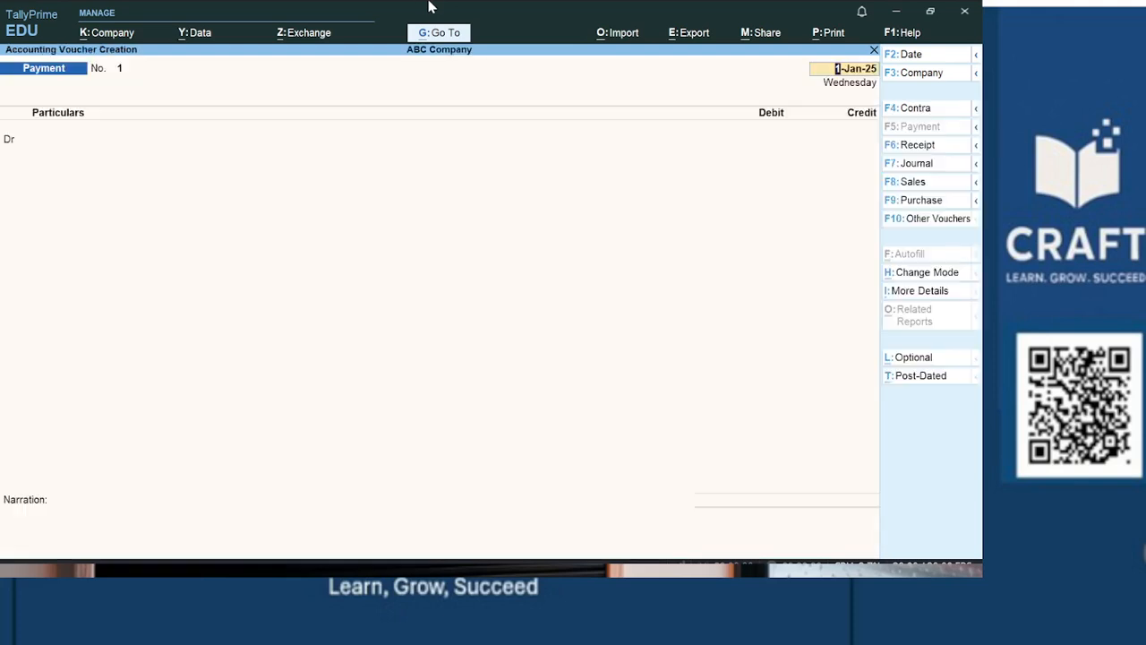
pyautogui.press('Return')
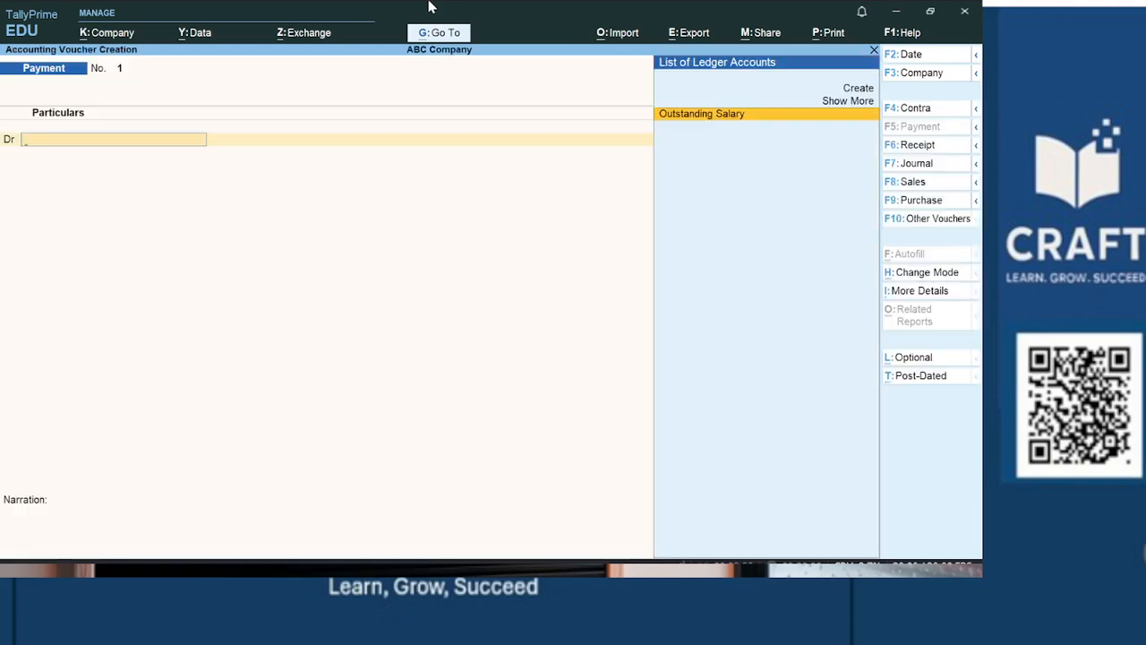
pyautogui.press('Return')
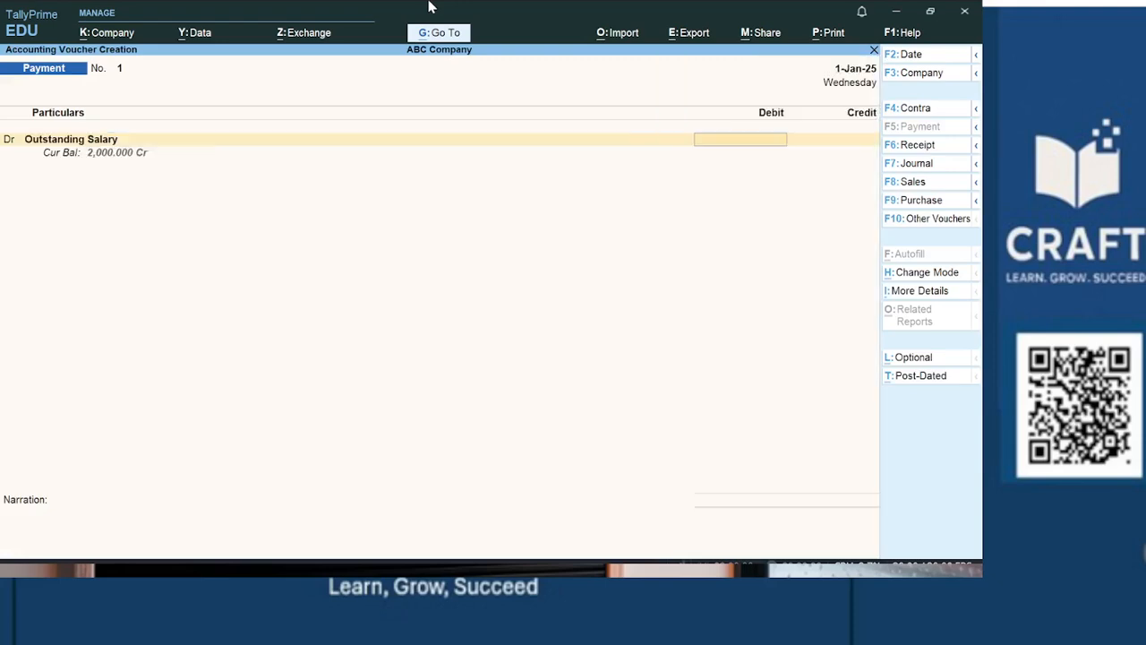
pyautogui.write('2000')
pyautogui.press('Return')
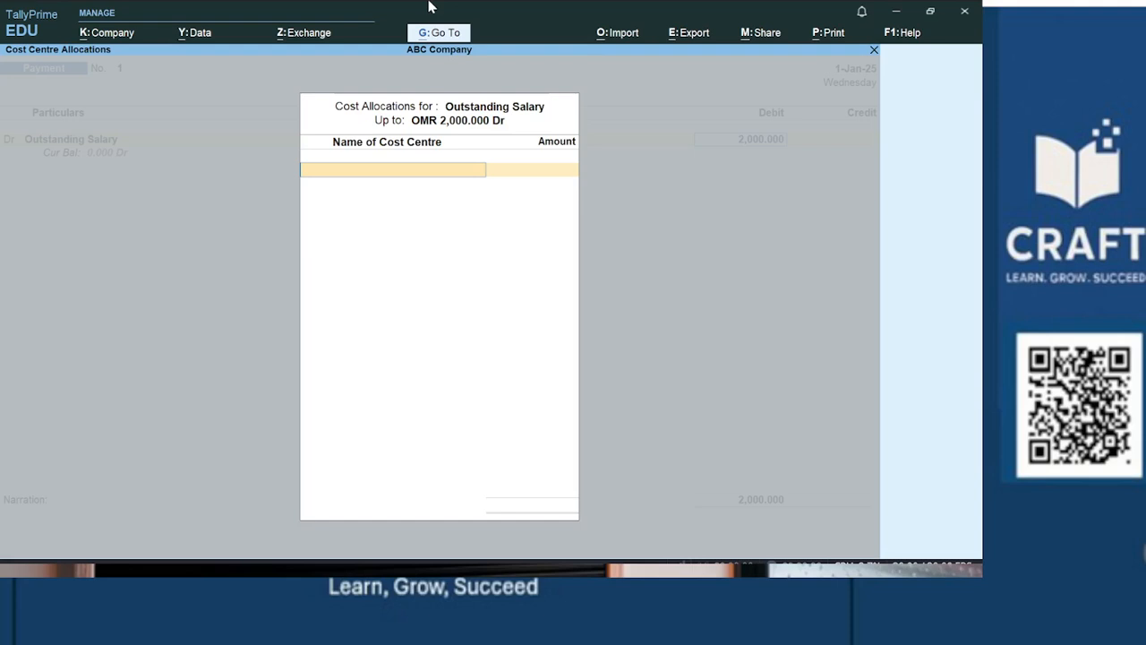
# Allocate the Outstanding Salary debit to the two employee cost centres with 1,000 each
pyautogui.write('Am')
pyautogui.press('Return')
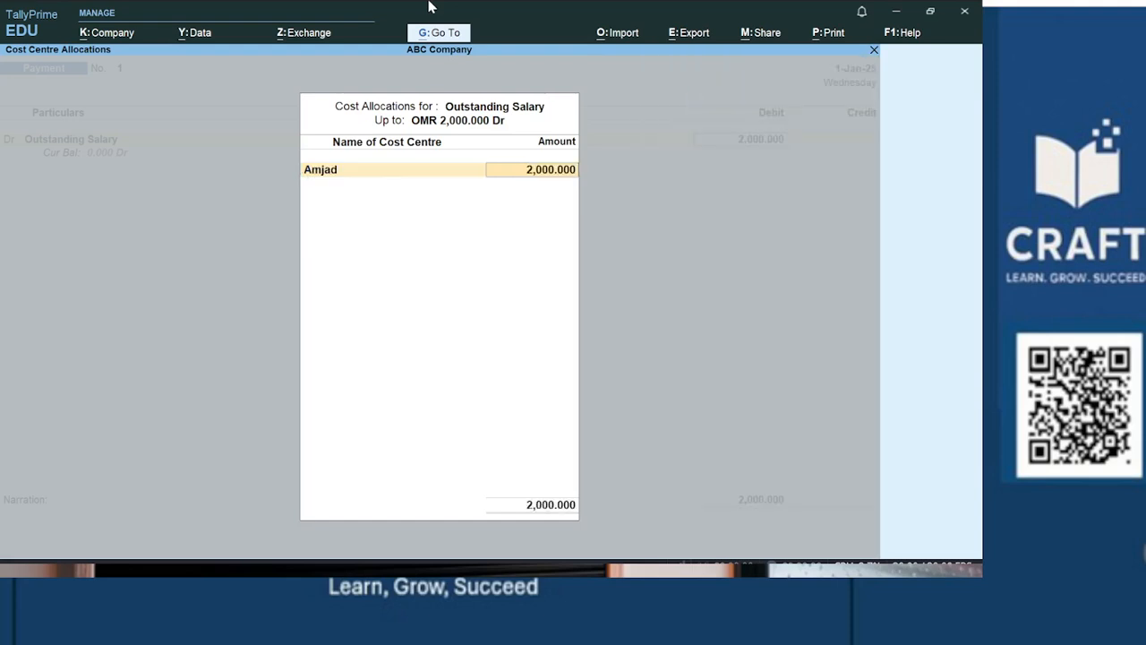
pyautogui.write('1000')
pyautogui.press('Return')
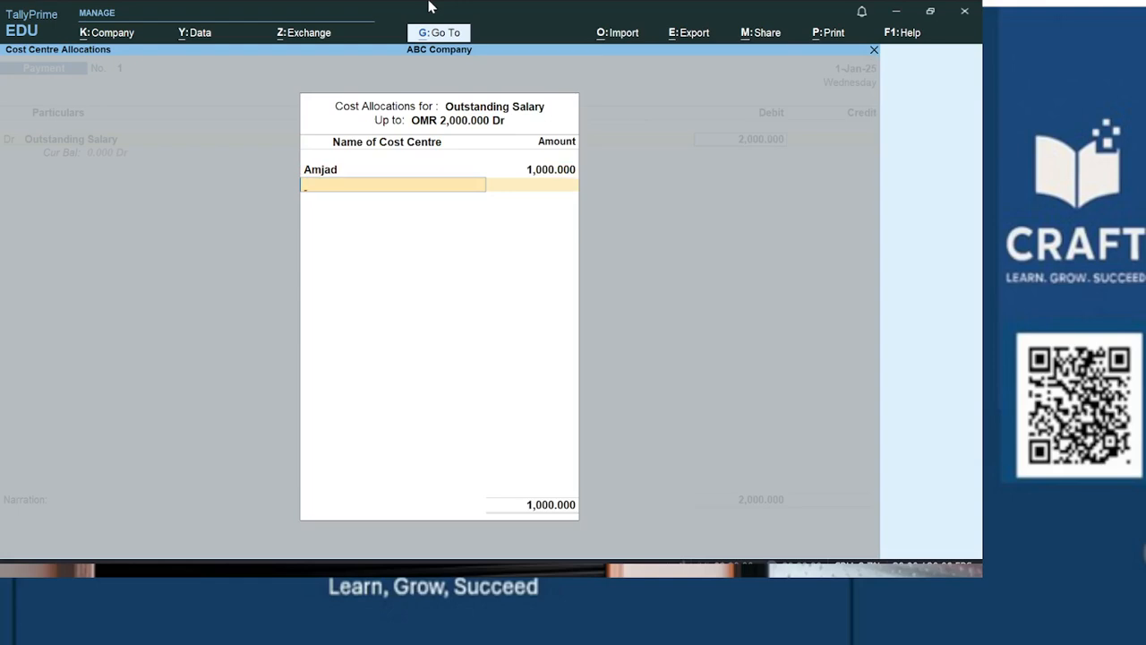
pyautogui.write('Sal')
pyautogui.press('Return')
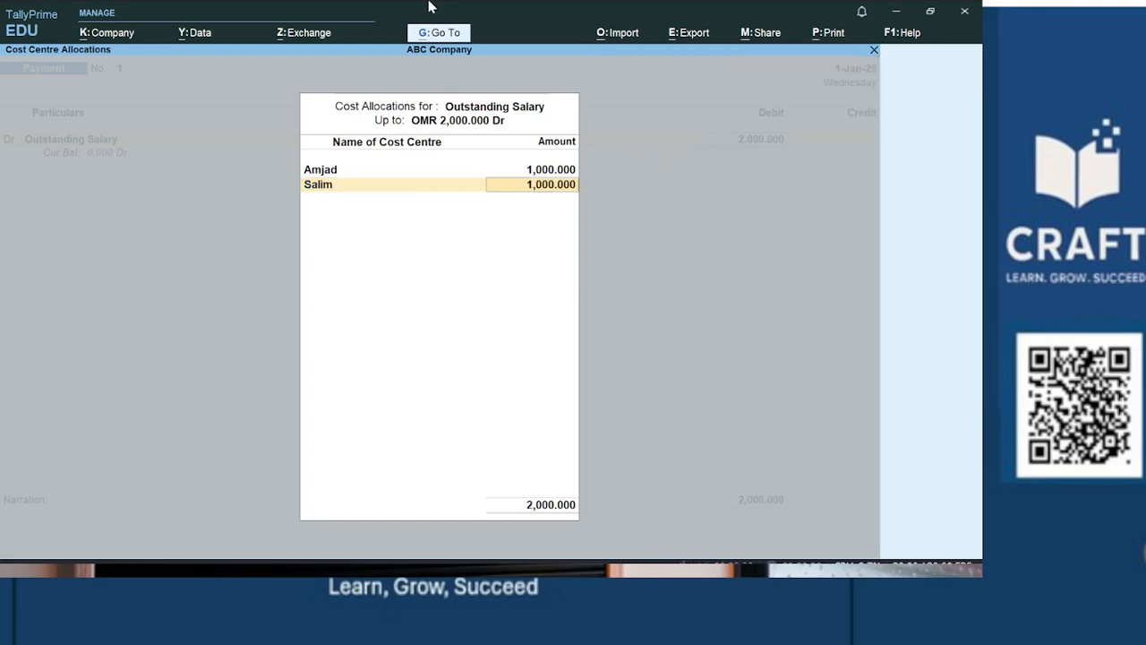
pyautogui.press('Return')
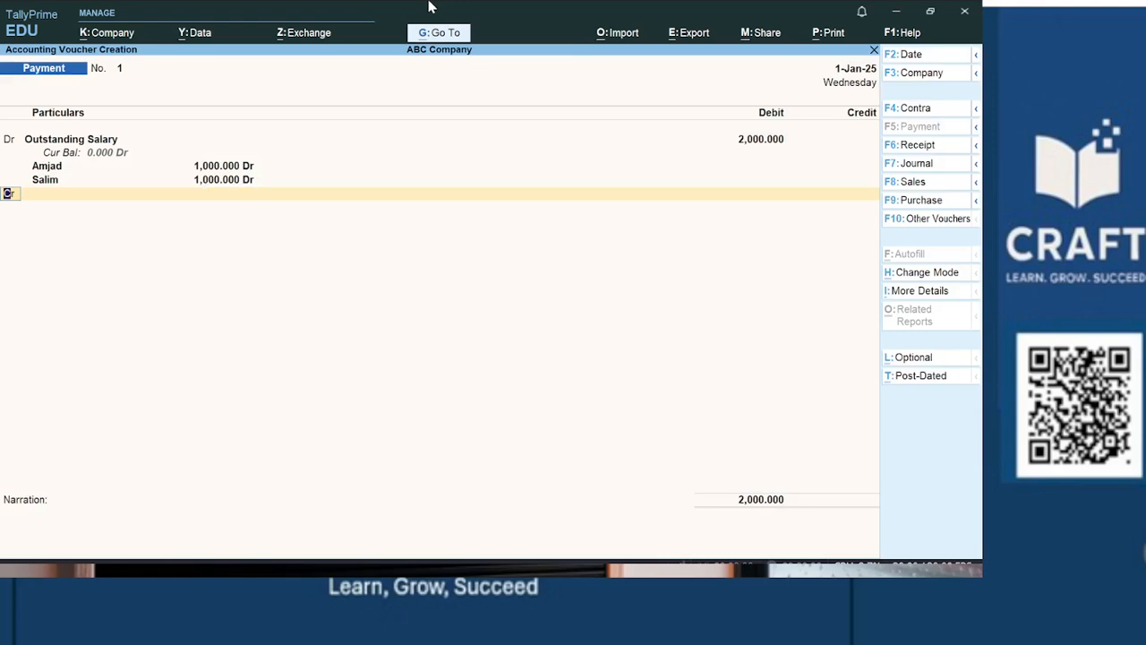
# Credit Cash with 2,000 in the outstanding salary payment voucher and save it without a narration
pyautogui.press('Return')
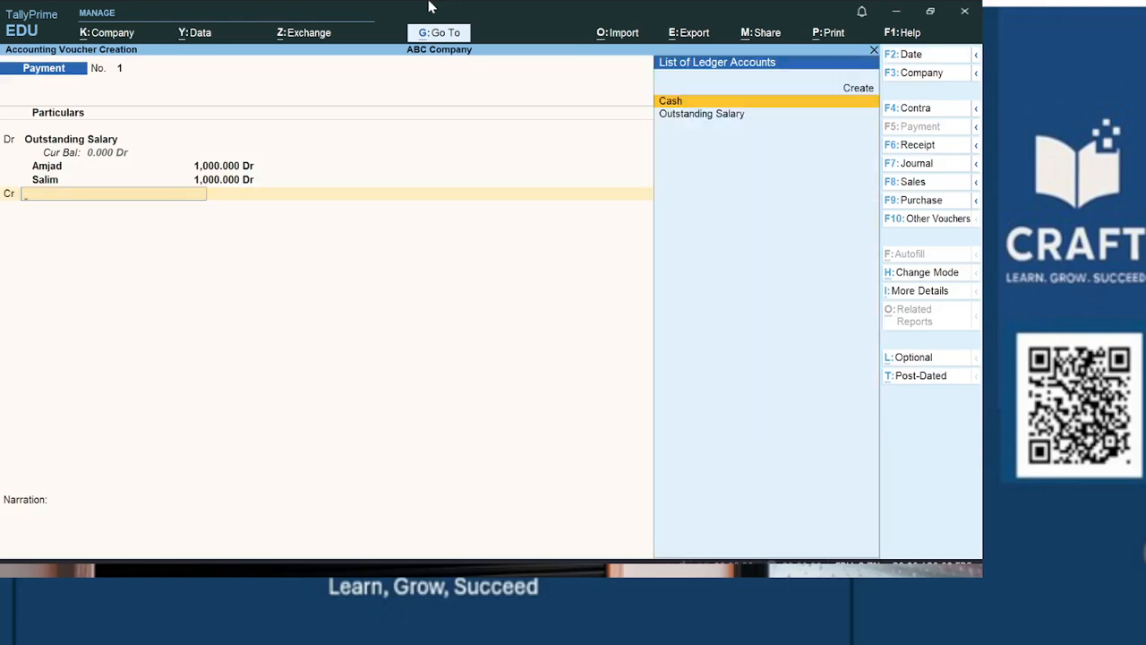
pyautogui.write('Ca')
pyautogui.press('Return')
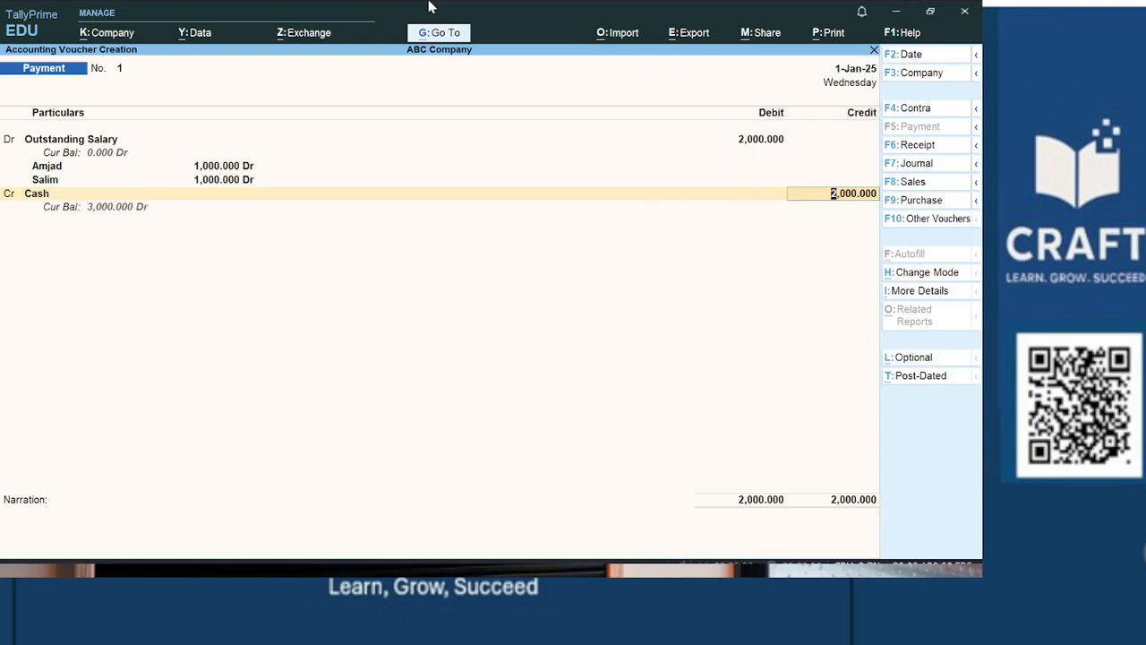
pyautogui.press('Return')
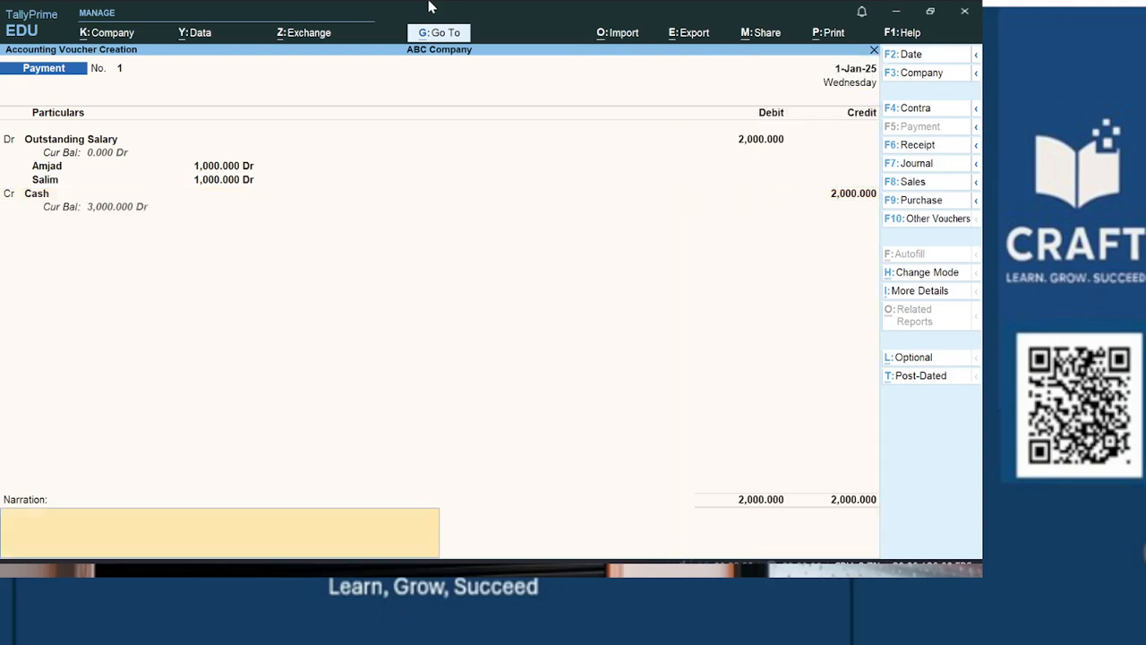
pyautogui.press('Return')
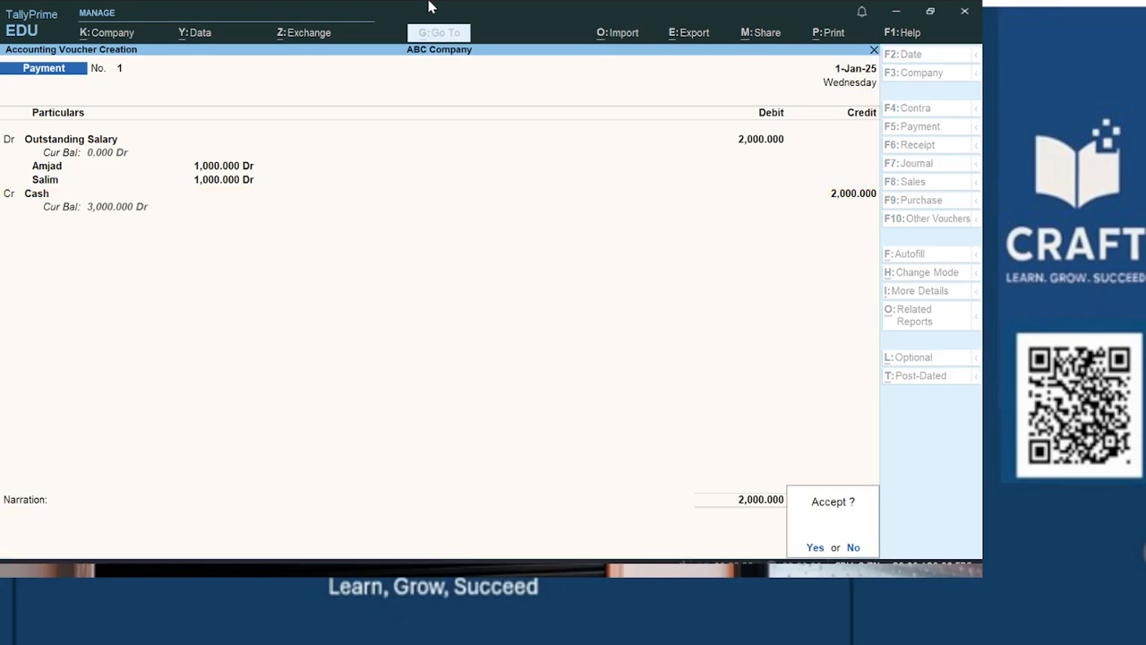
pyautogui.press('Return')
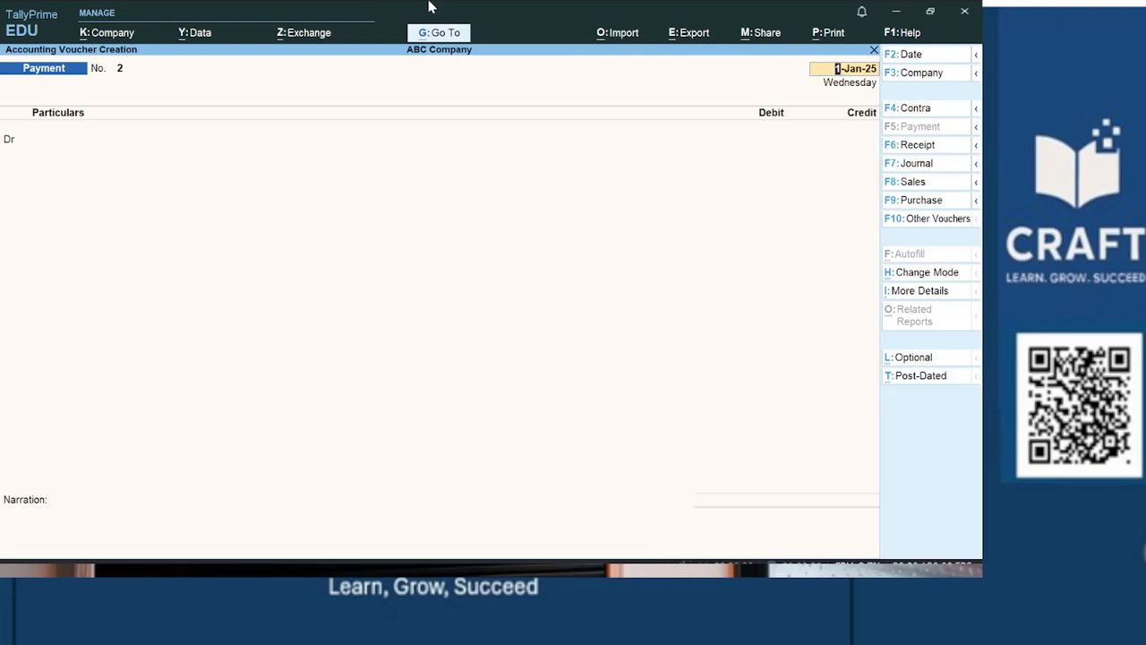
# Date the new payment voucher 1-Feb-25
pyautogui.press('BackSpace')
pyautogui.write('1-2-2025')
pyautogui.press('Return')
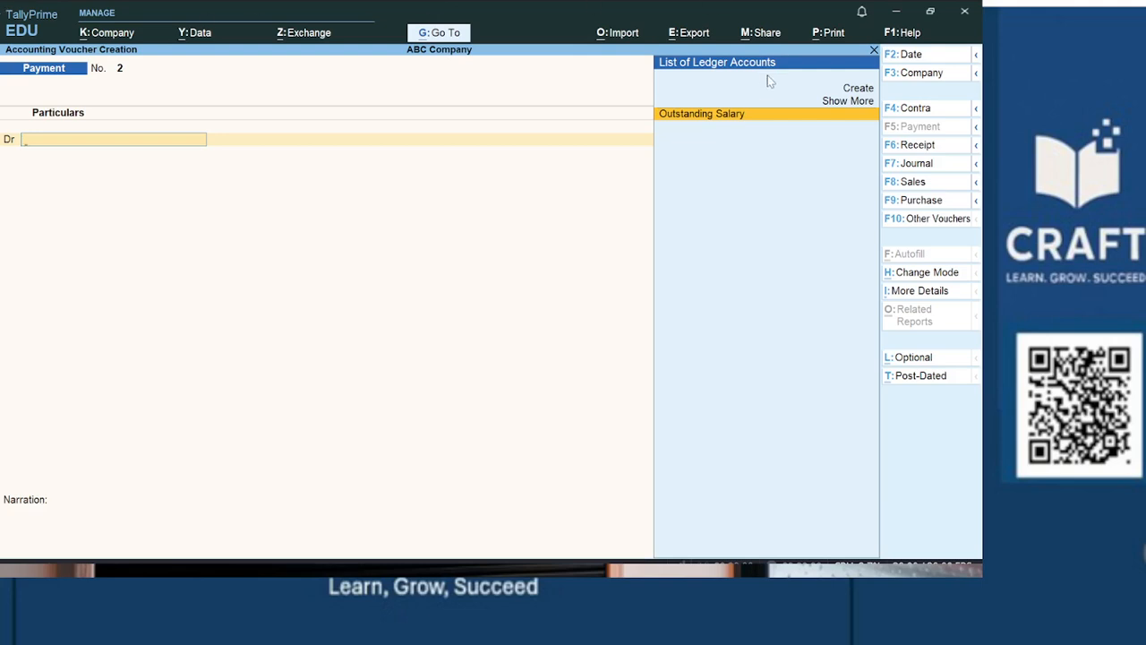
# Create a Salary Expense ledger under Indirect Expenses from within the voucher, keeping cost centres applicable, and save it as the debit ledger
pyautogui.click(859, 89)
pyautogui.write('Salary e')
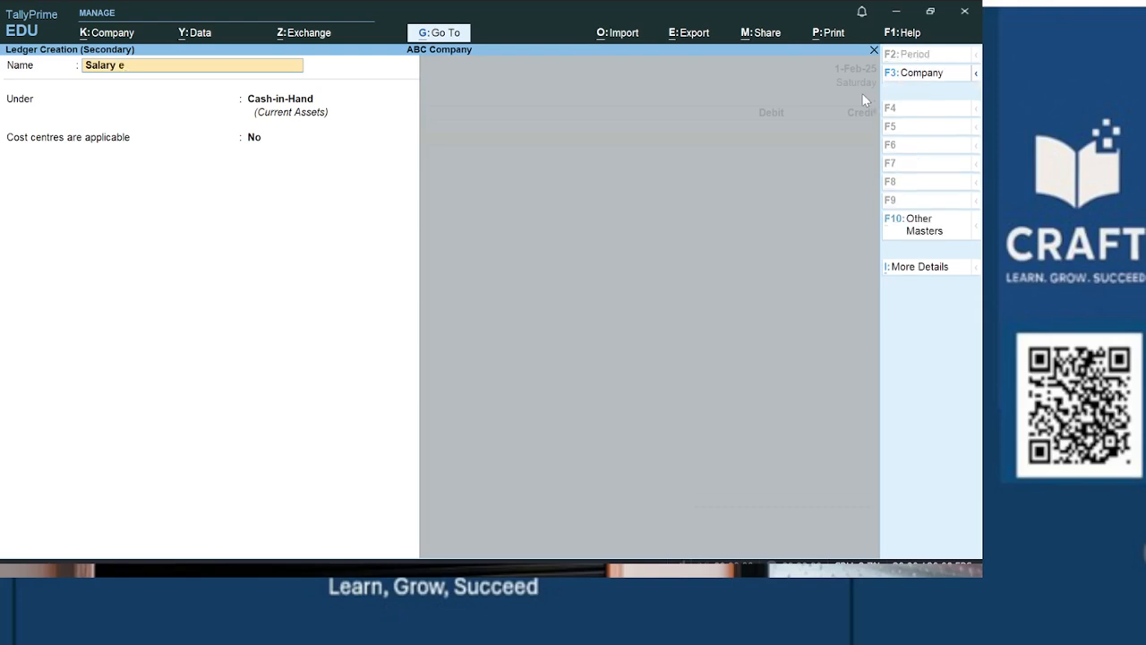
pyautogui.write('x')
pyautogui.write('pense')
pyautogui.press('Return')
pyautogui.write('Indi')
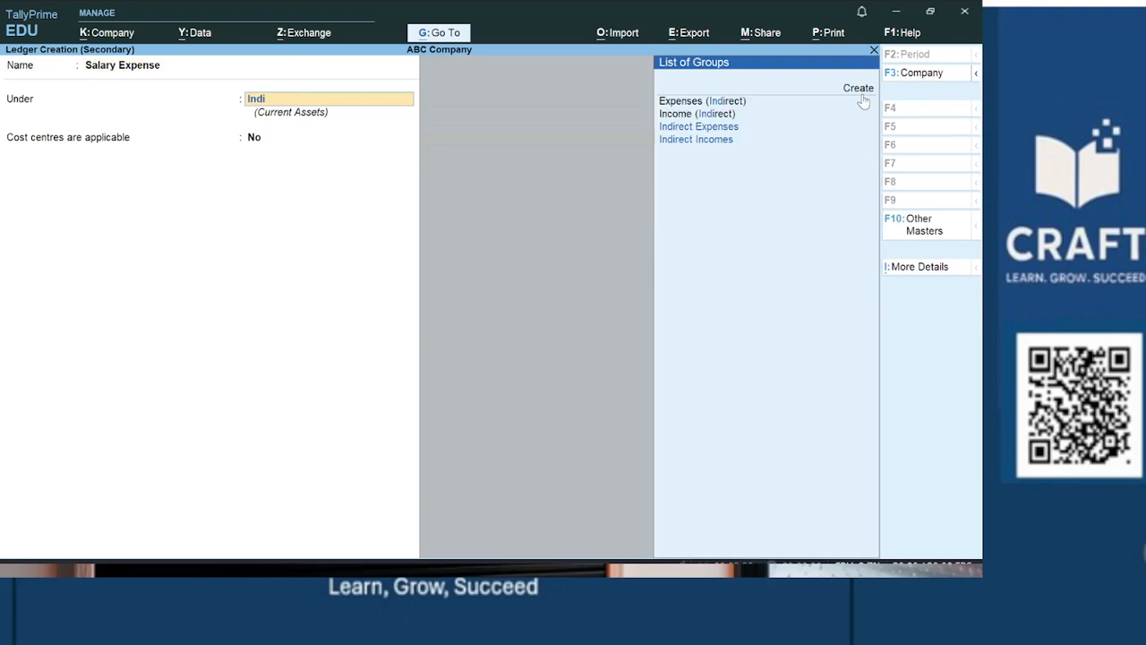
pyautogui.write('rect Ex')
pyautogui.press('Return')
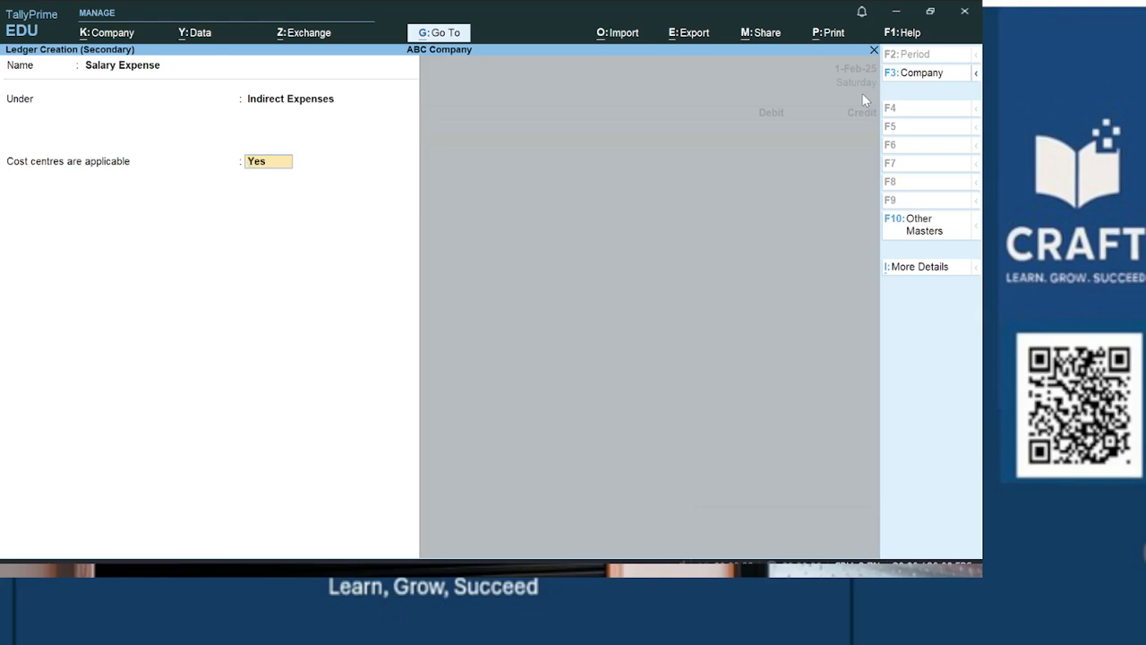
pyautogui.press('ctrl')
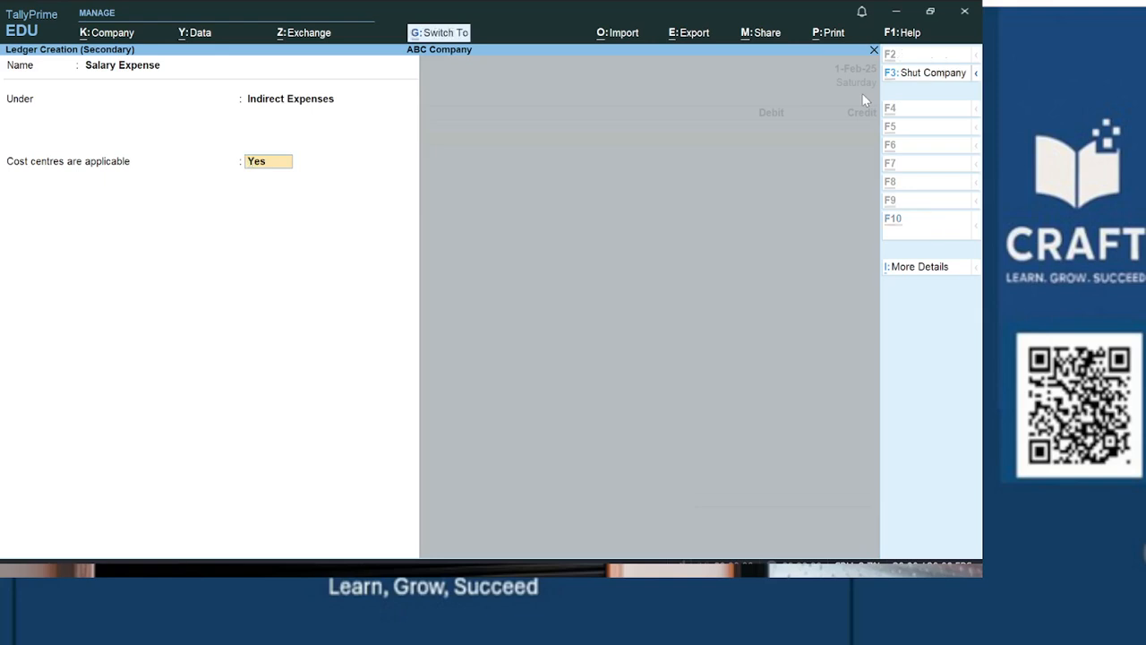
pyautogui.hotkey('ctrl', 'a')
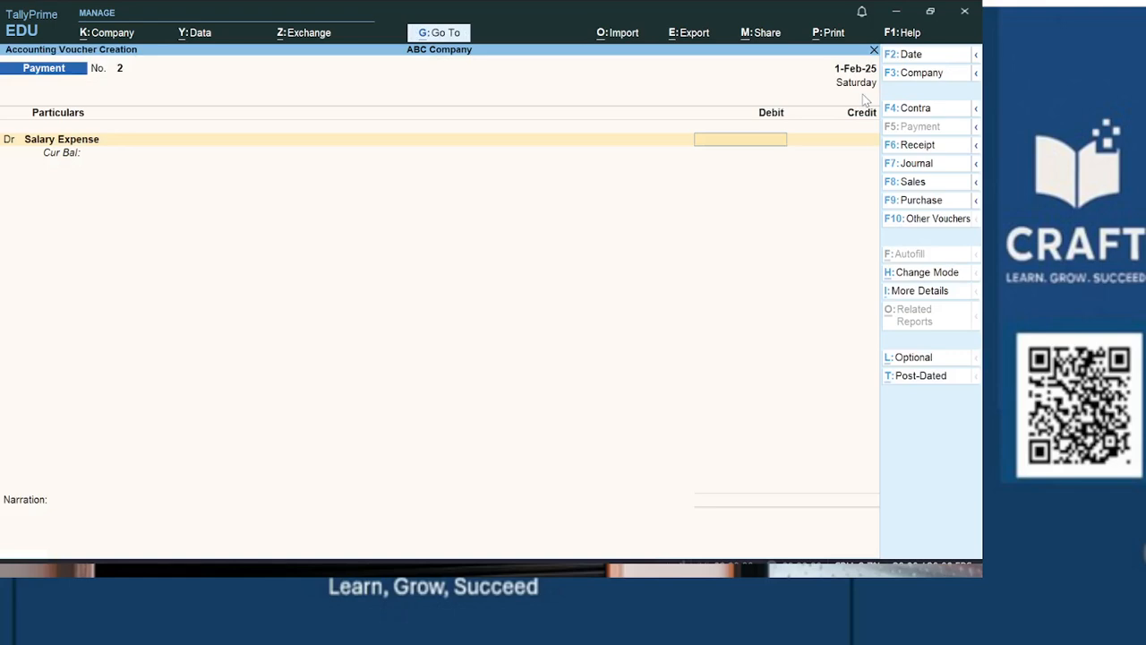
# Debit Salary Expense with 2,500 and allocate 1,250 to each of the two employee cost centres
pyautogui.write('2500')
pyautogui.press('Return')
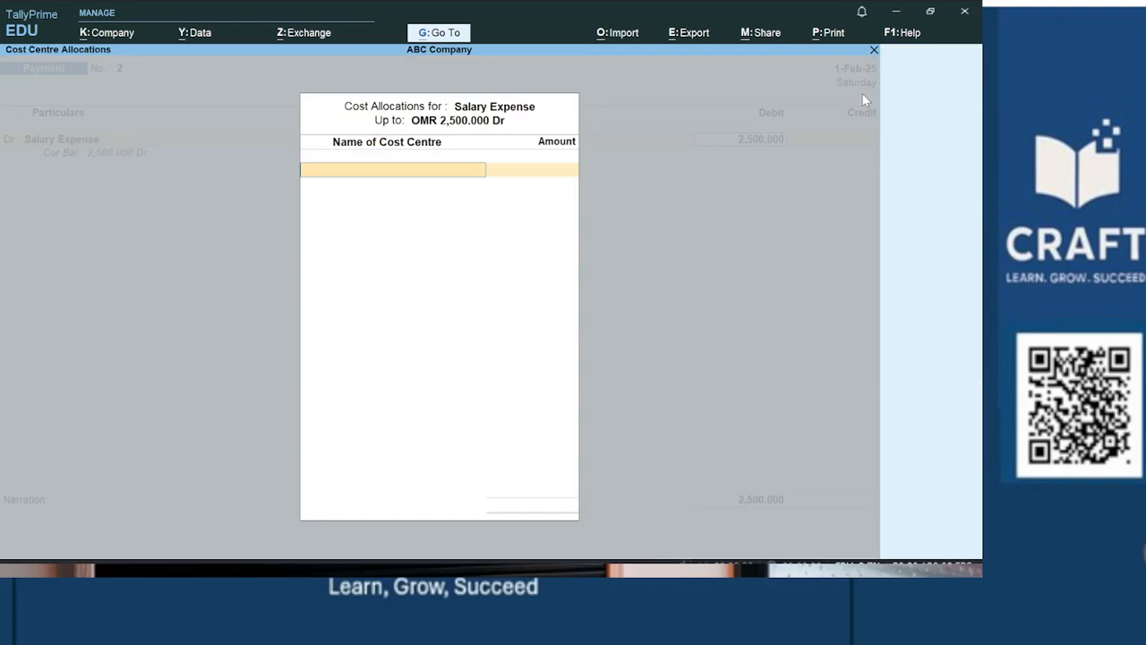
pyautogui.write('Am')
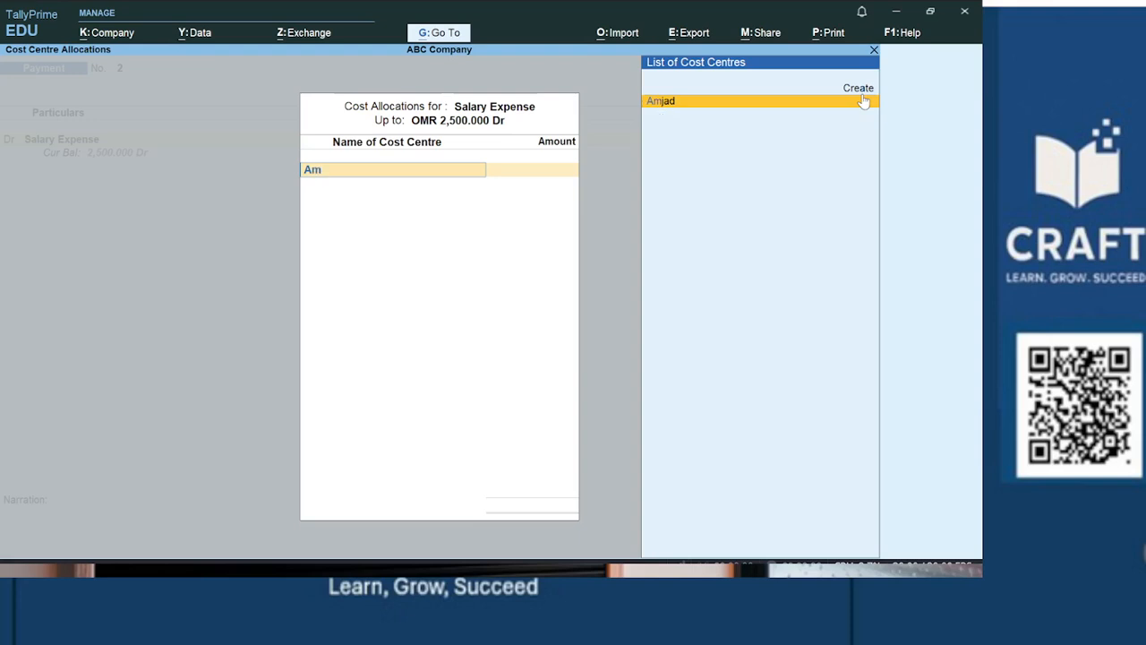
pyautogui.press('Return')
pyautogui.write('1')
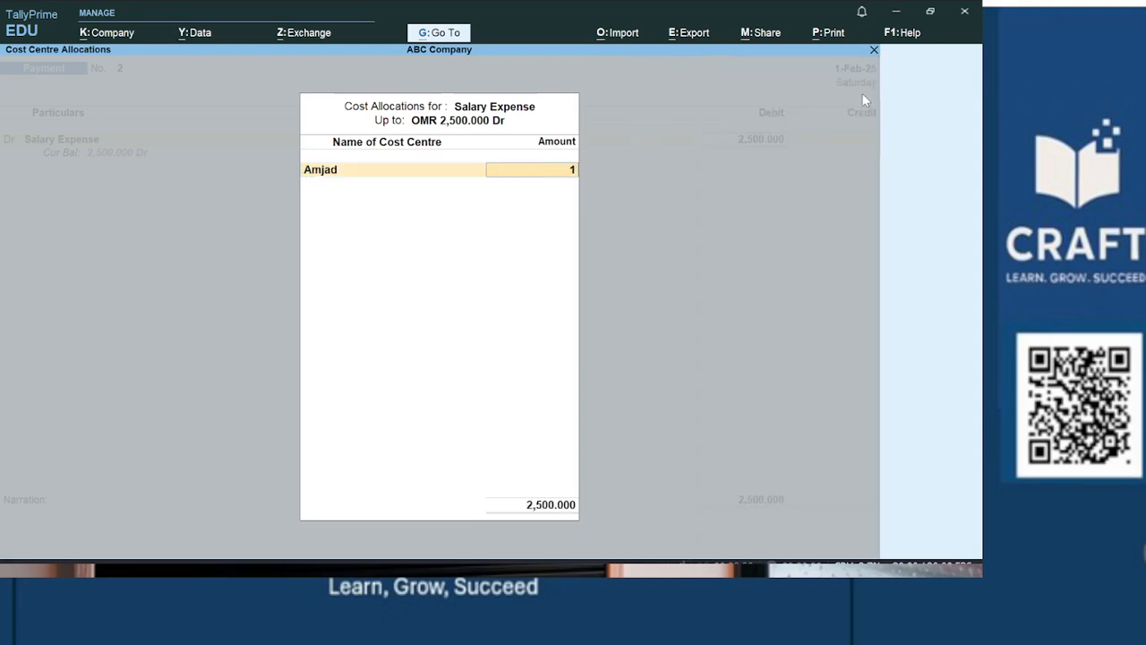
pyautogui.write(',250')
pyautogui.press('Return')
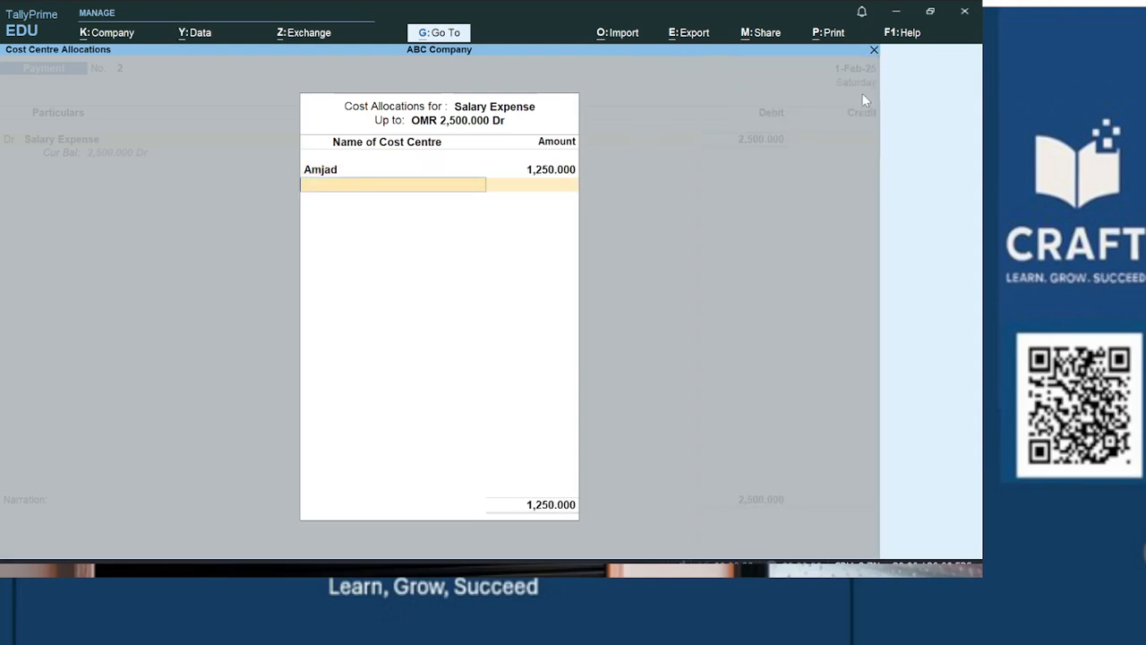
pyautogui.write('Sal')
pyautogui.press('Return')
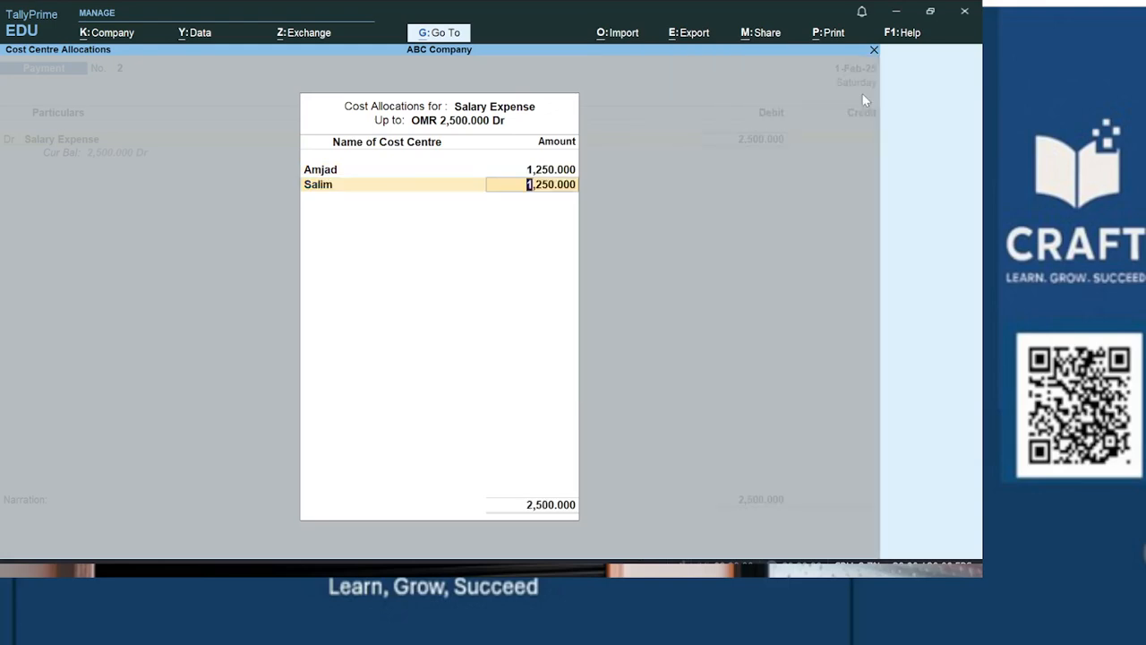
pyautogui.press('Return')
pyautogui.press('Return')
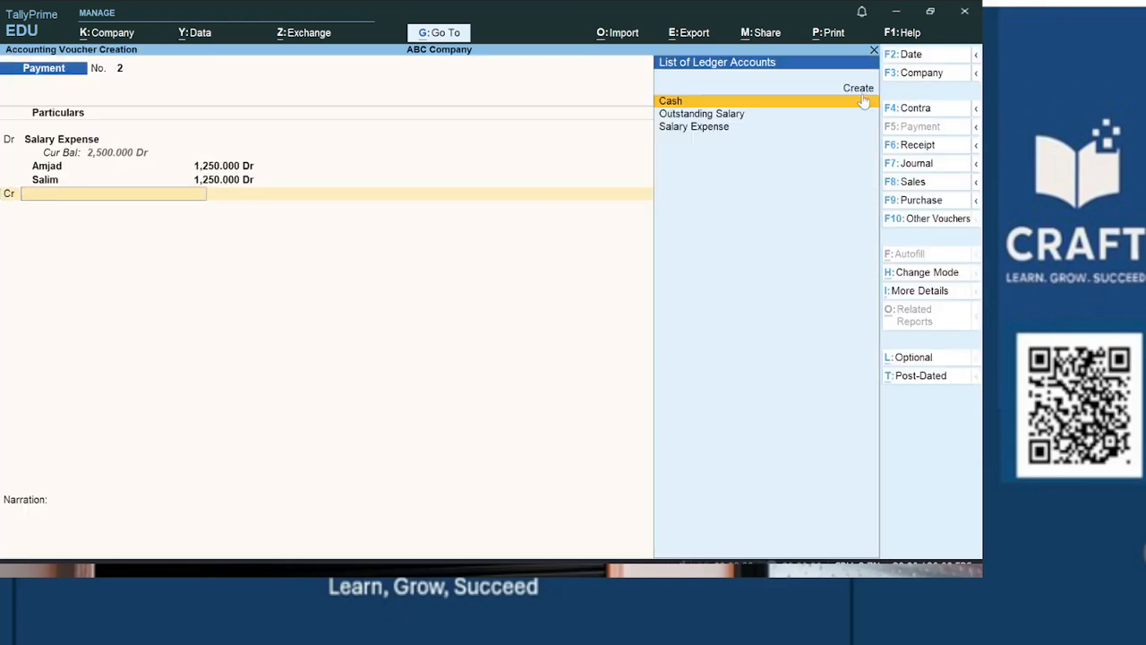
# Credit Cash with 2,500, save the salary expense payment voucher and leave voucher creation
pyautogui.write('Cash')
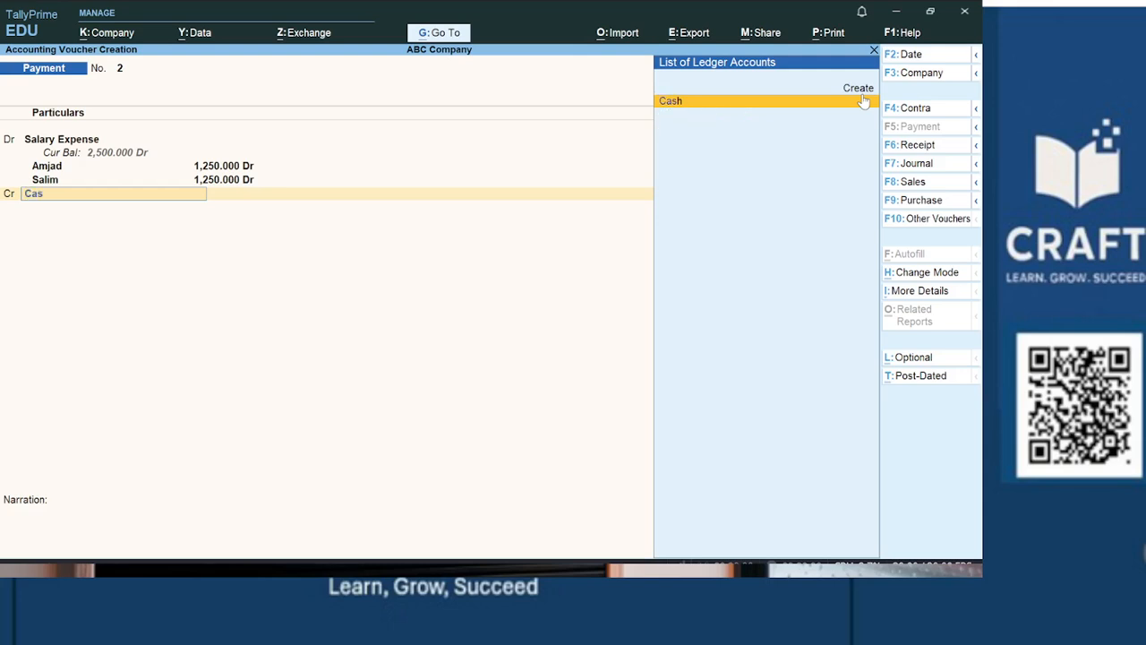
pyautogui.press('Return')
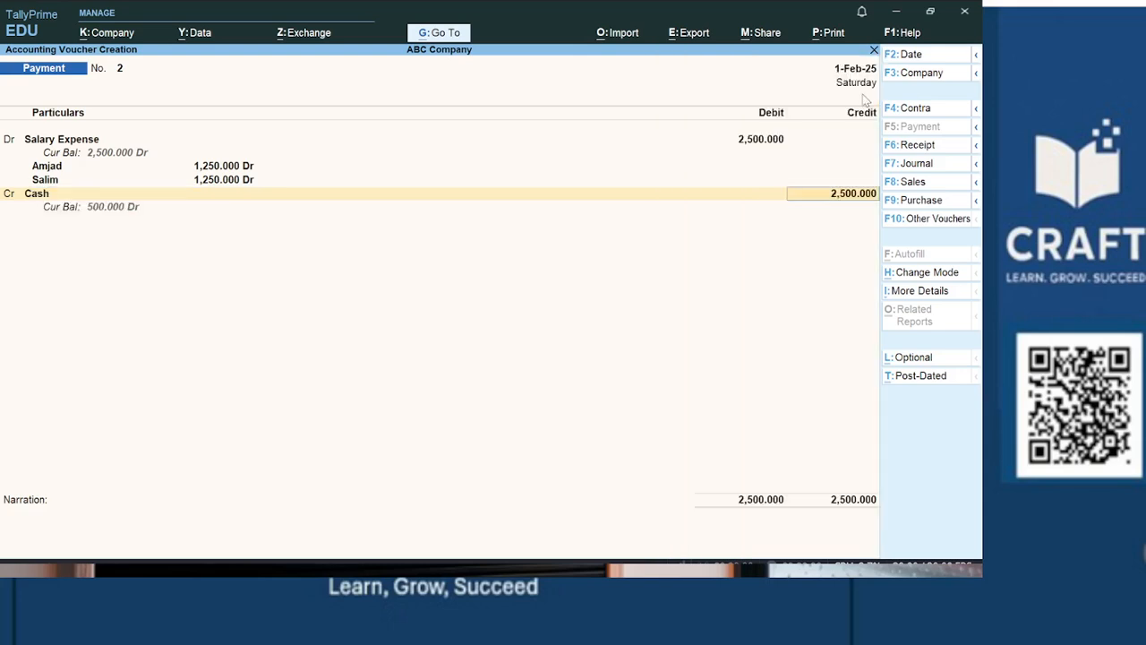
pyautogui.press('Return')
pyautogui.press('Return')
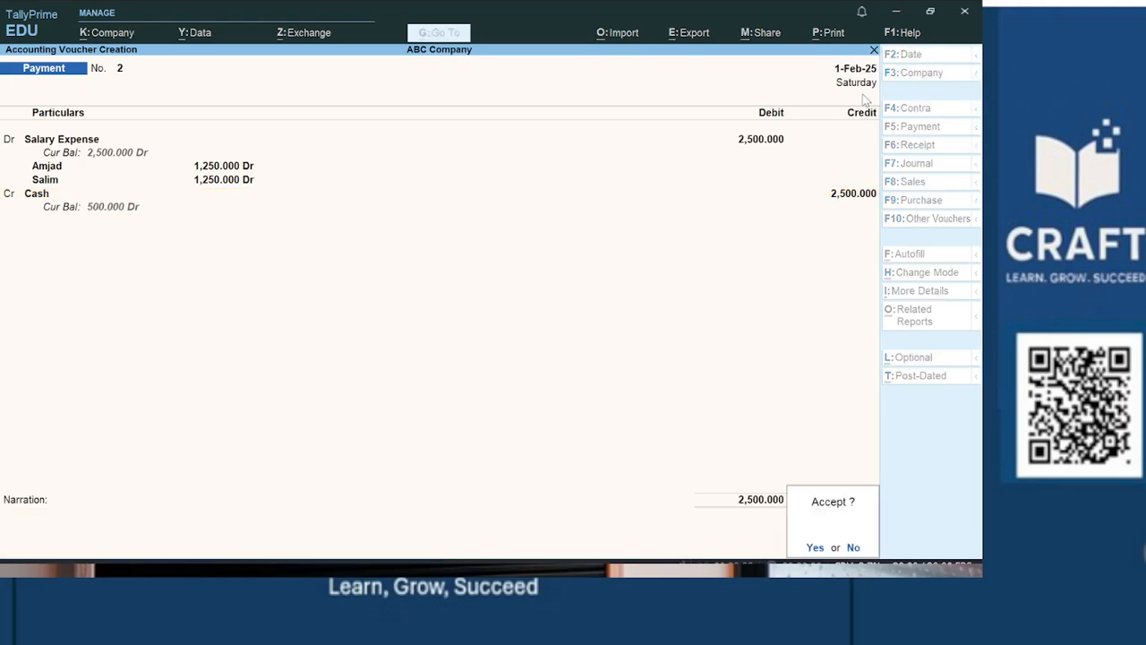
pyautogui.press('Return')
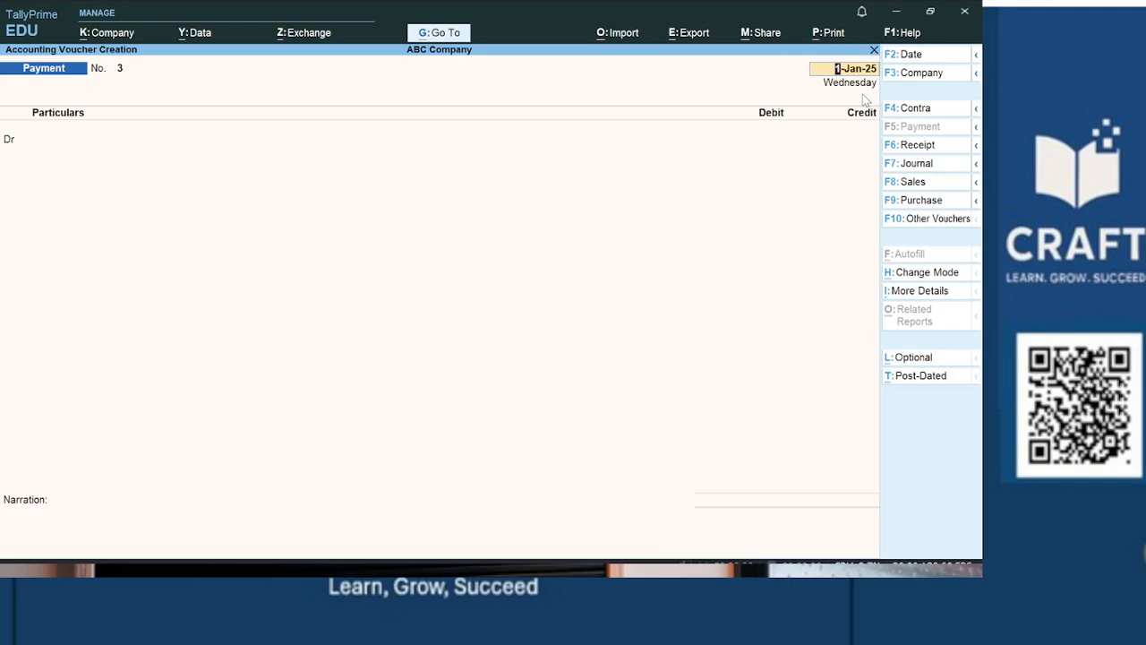
pyautogui.press('BackSpace')
pyautogui.press('Escape')
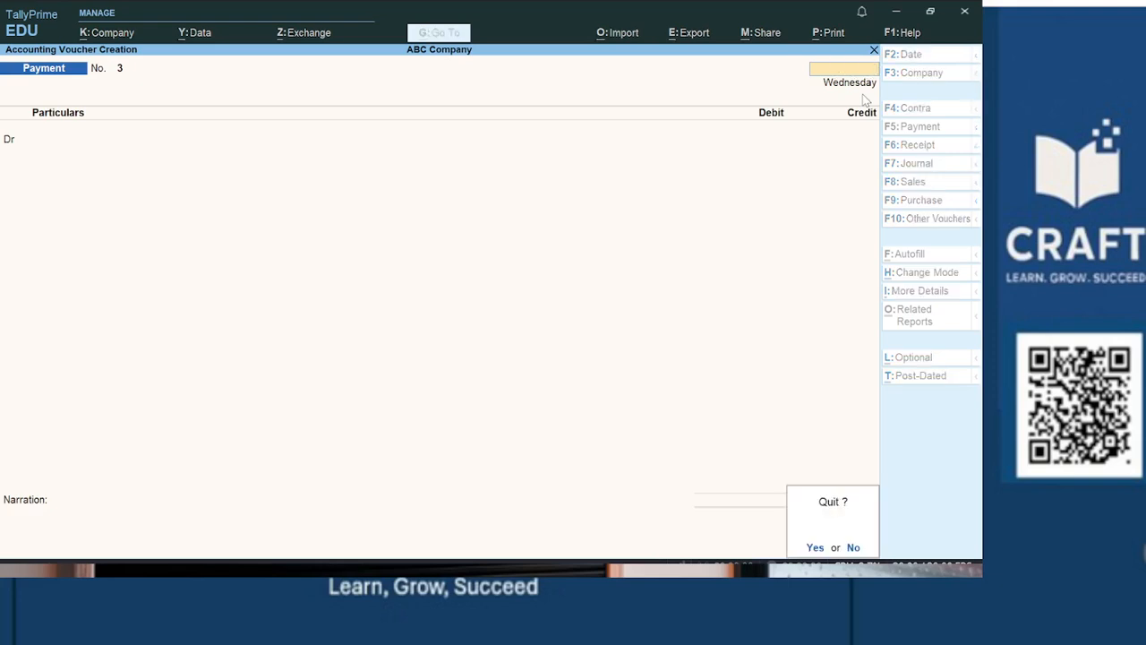
pyautogui.press('Return')
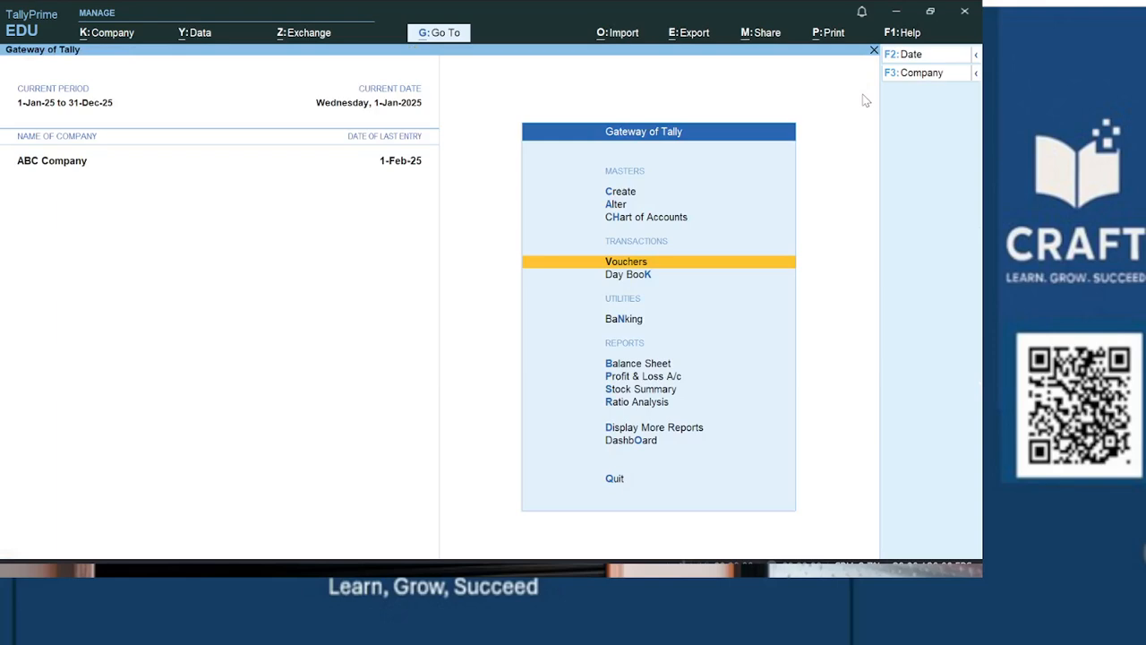
# Open the creation form for a new accounting ledger
pyautogui.press('Up')
pyautogui.press('Up')
pyautogui.press('Up')
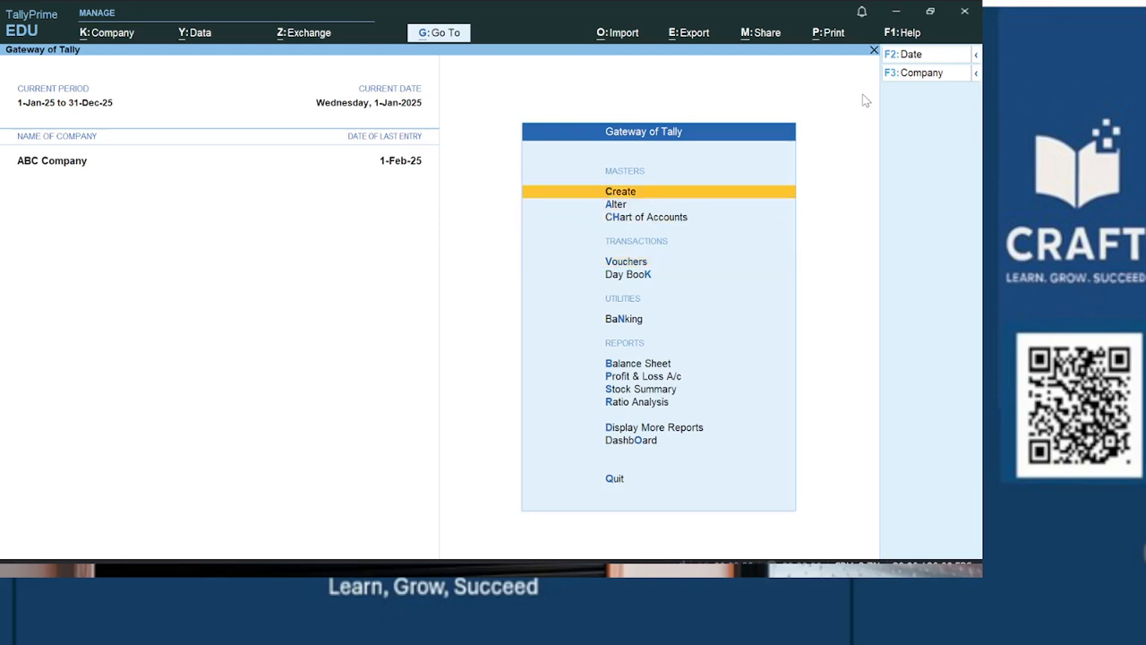
pyautogui.press('Return')
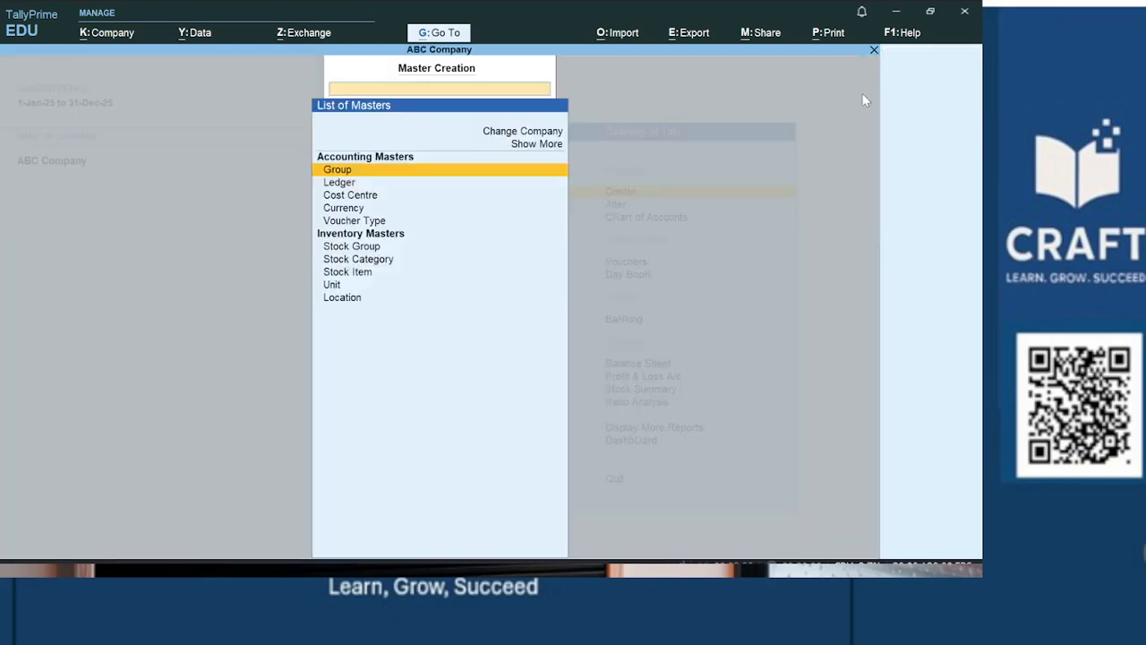
pyautogui.press('Down')
pyautogui.press('Return')
pyautogui.write('Trav')
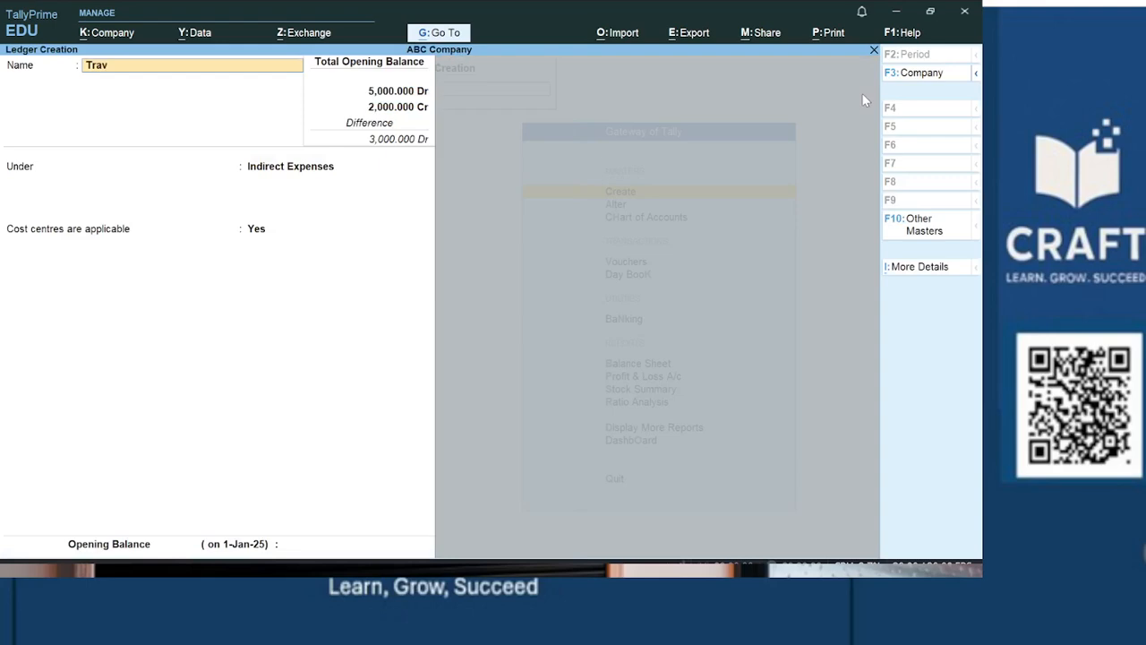
pyautogui.write('eling Expenses')
pyautogui.press('Return')
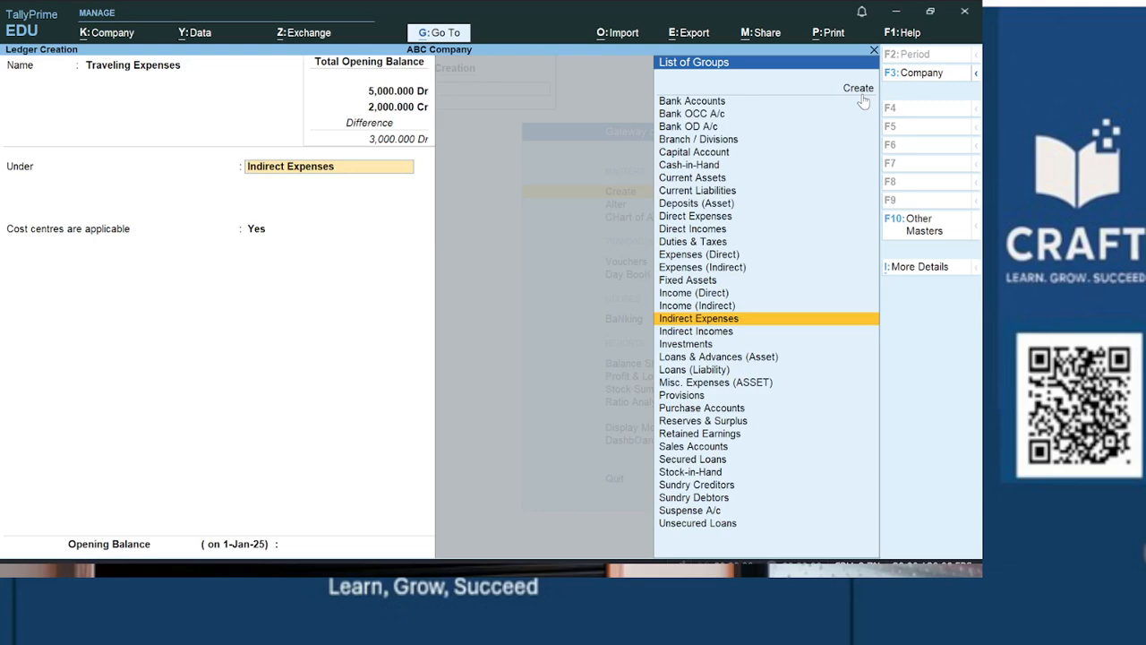
pyautogui.press('Return')
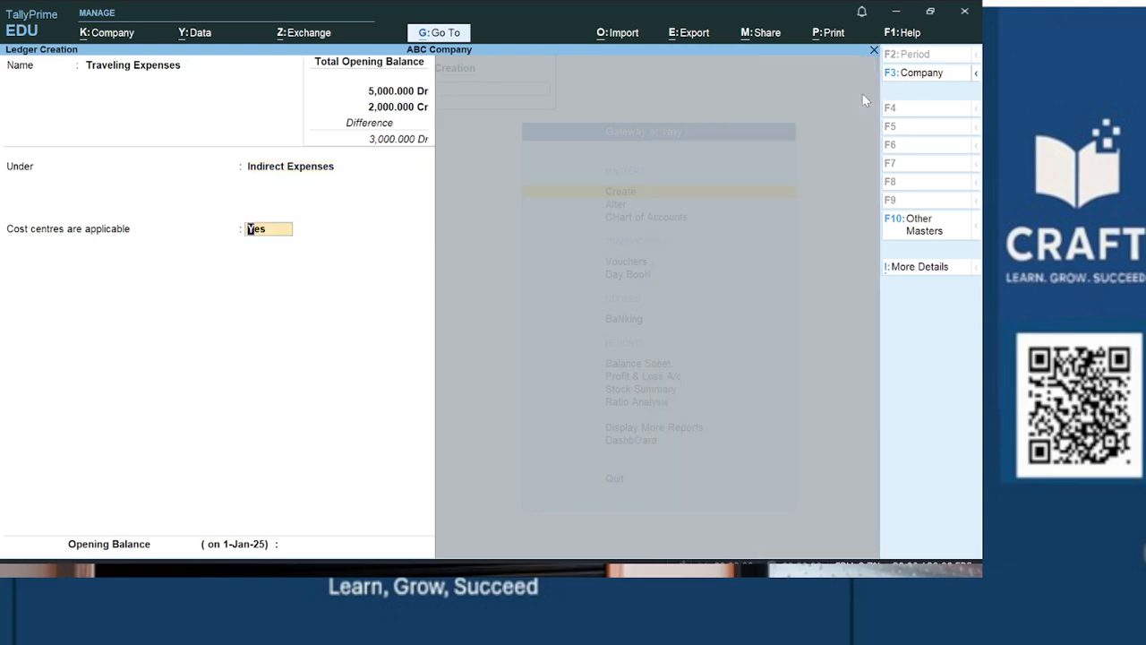
pyautogui.write('n')
pyautogui.press('Return')
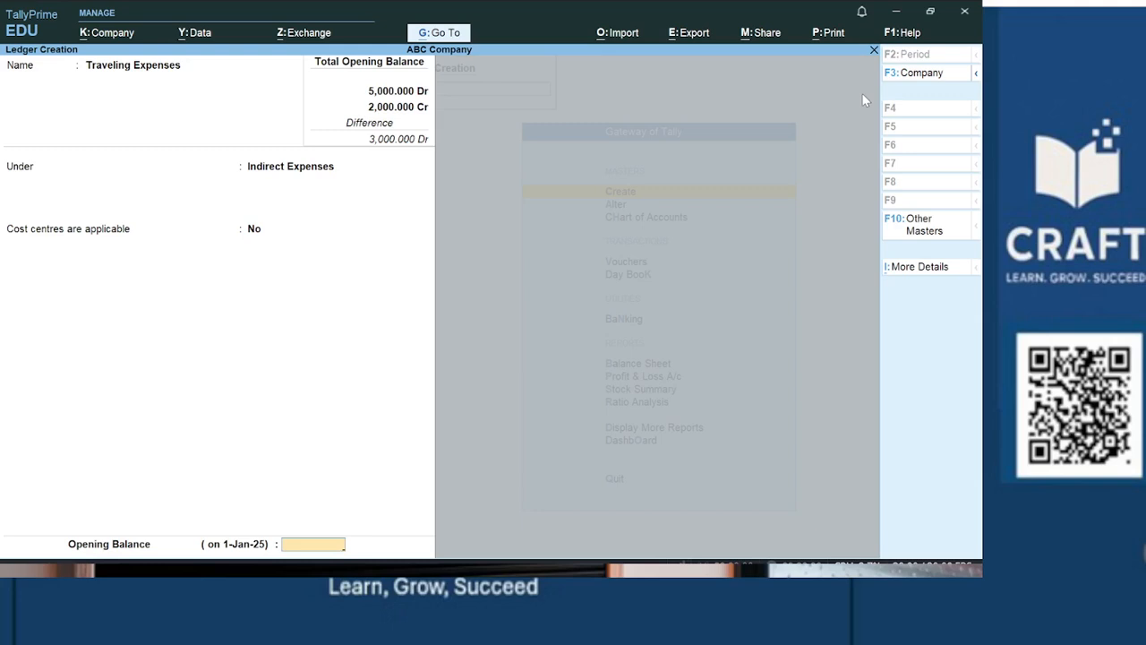
pyautogui.press('Escape')
pyautogui.press('y')
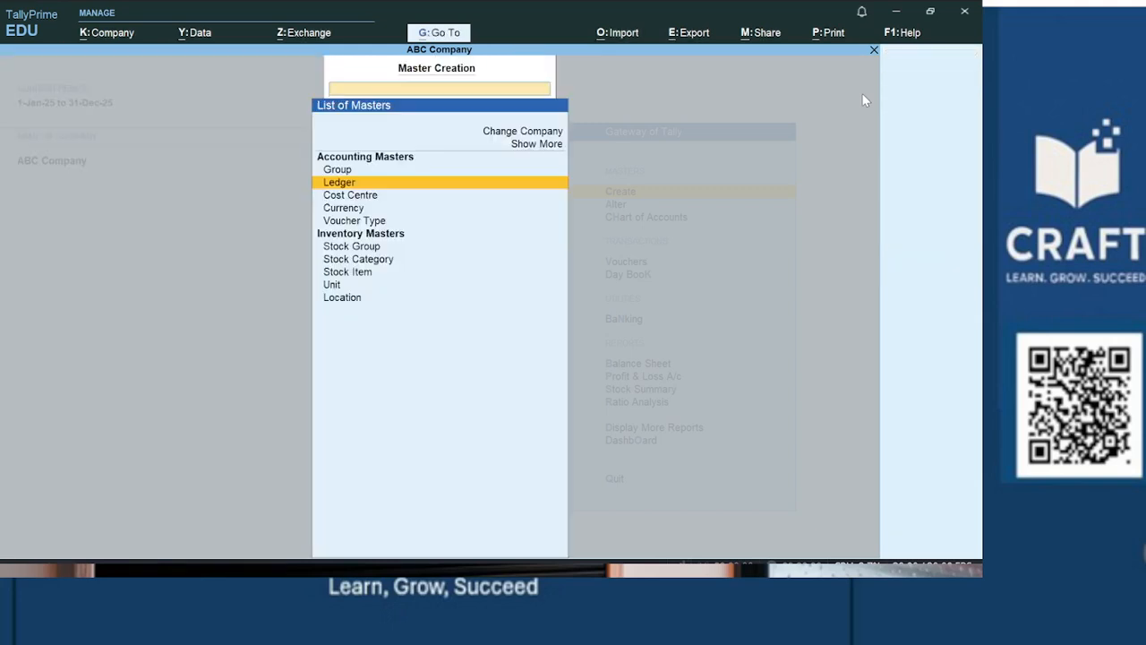
# Reopen ledger creation and configure Apply Cost Centres for Ledgers to No
pyautogui.press('Return')
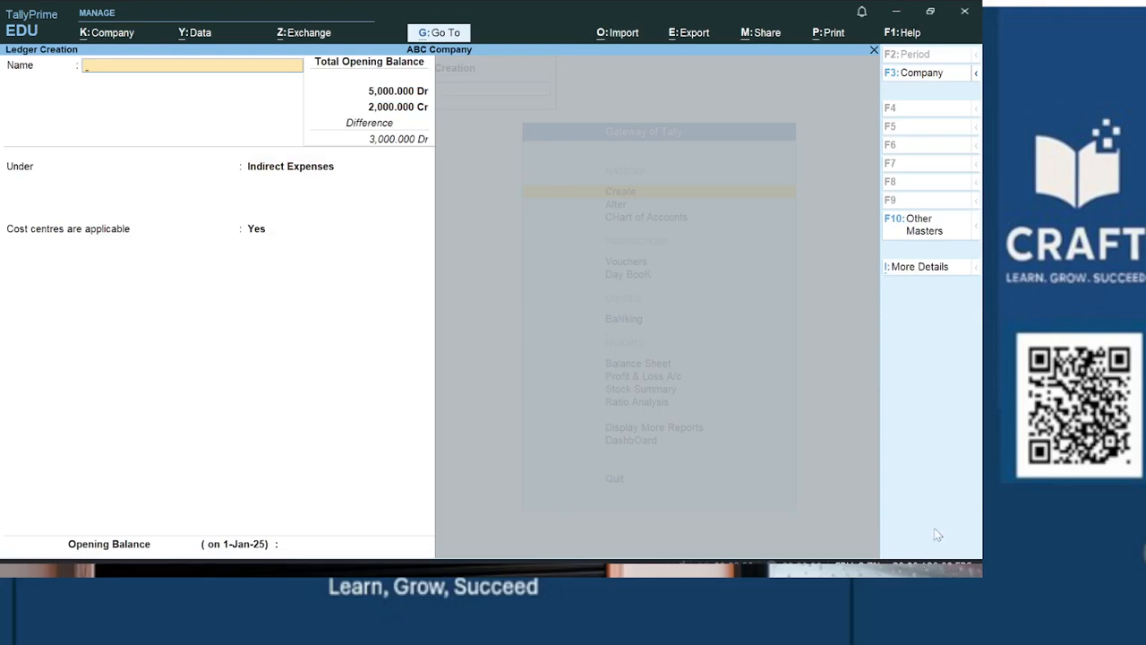
pyautogui.click(931, 16)
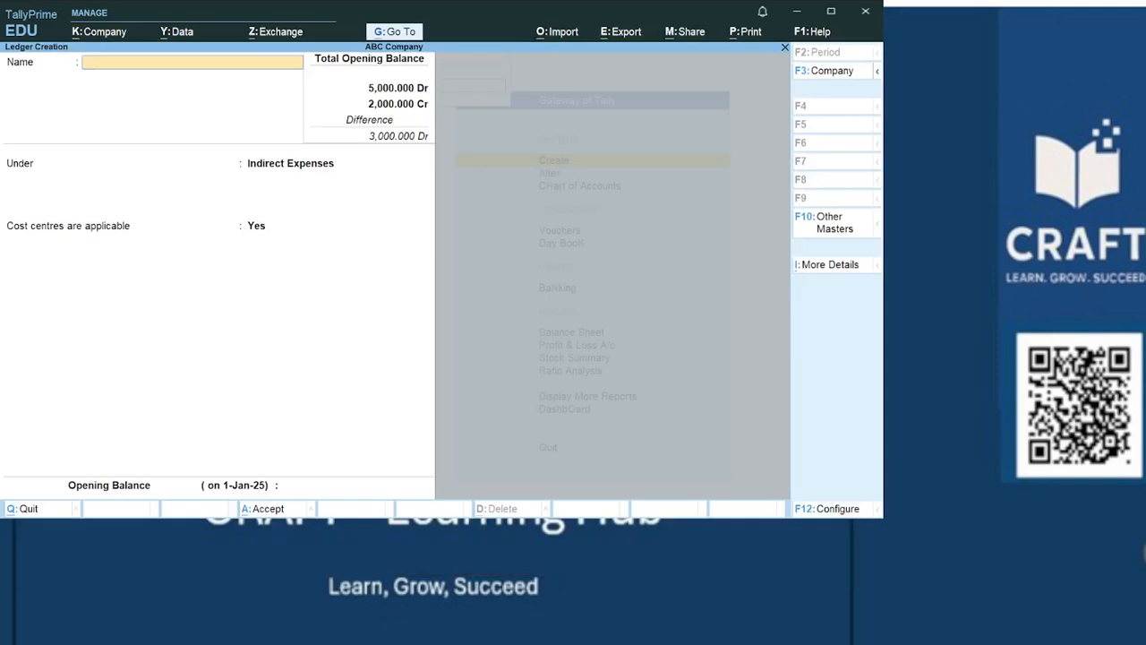
pyautogui.click(828, 509)
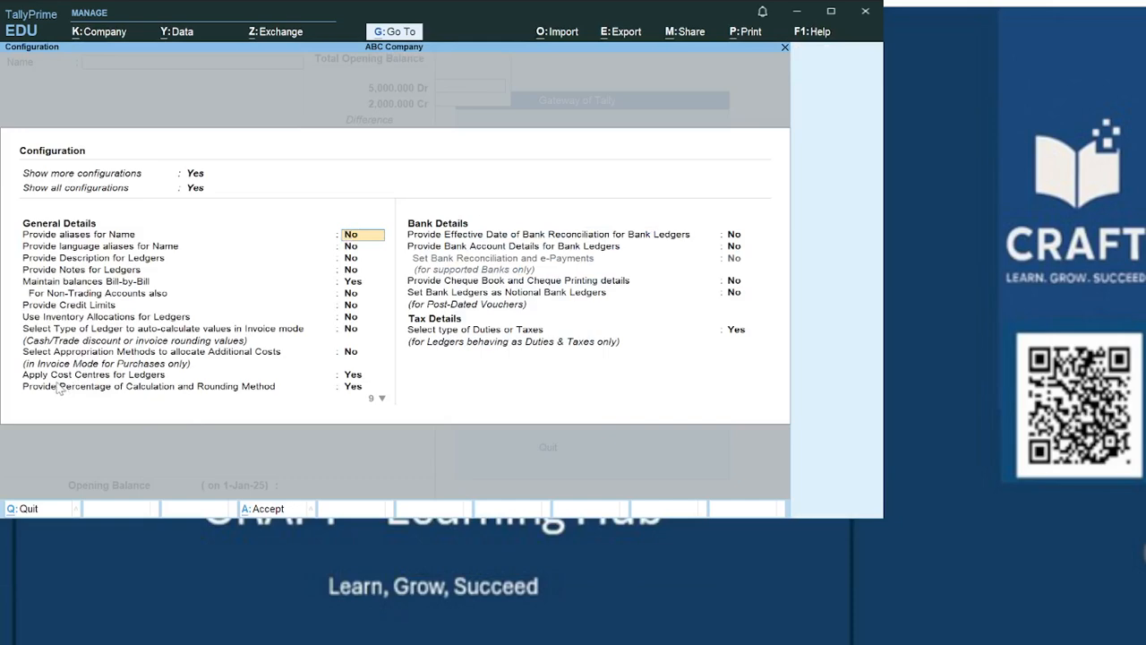
pyautogui.click(360, 376)
pyautogui.press('n')
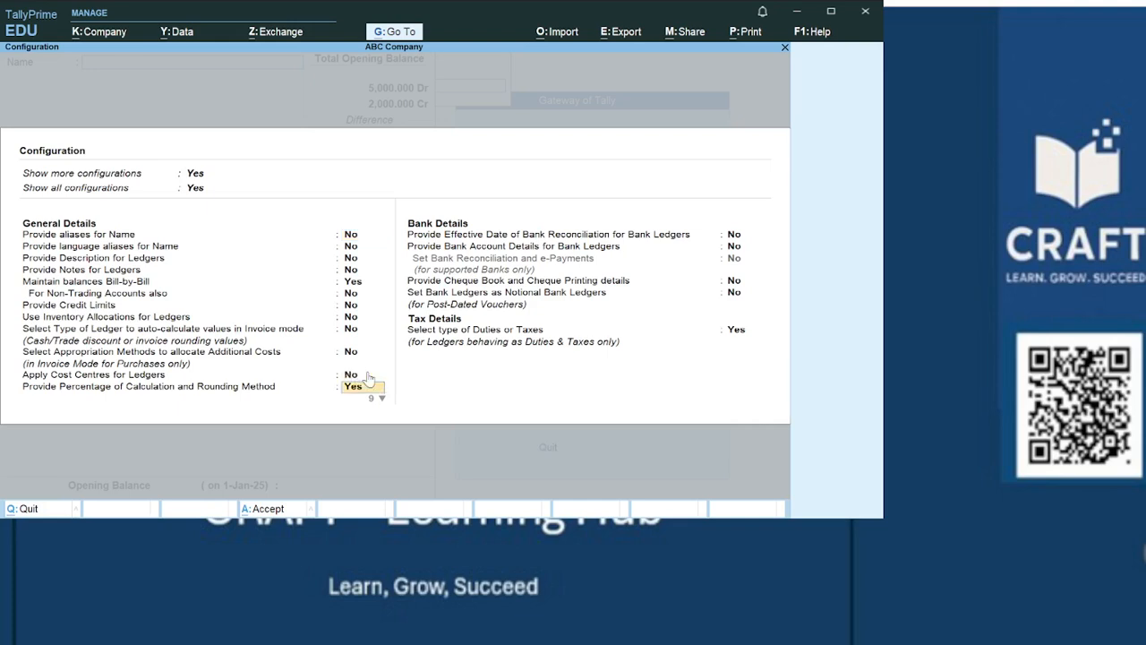
pyautogui.press('Return')
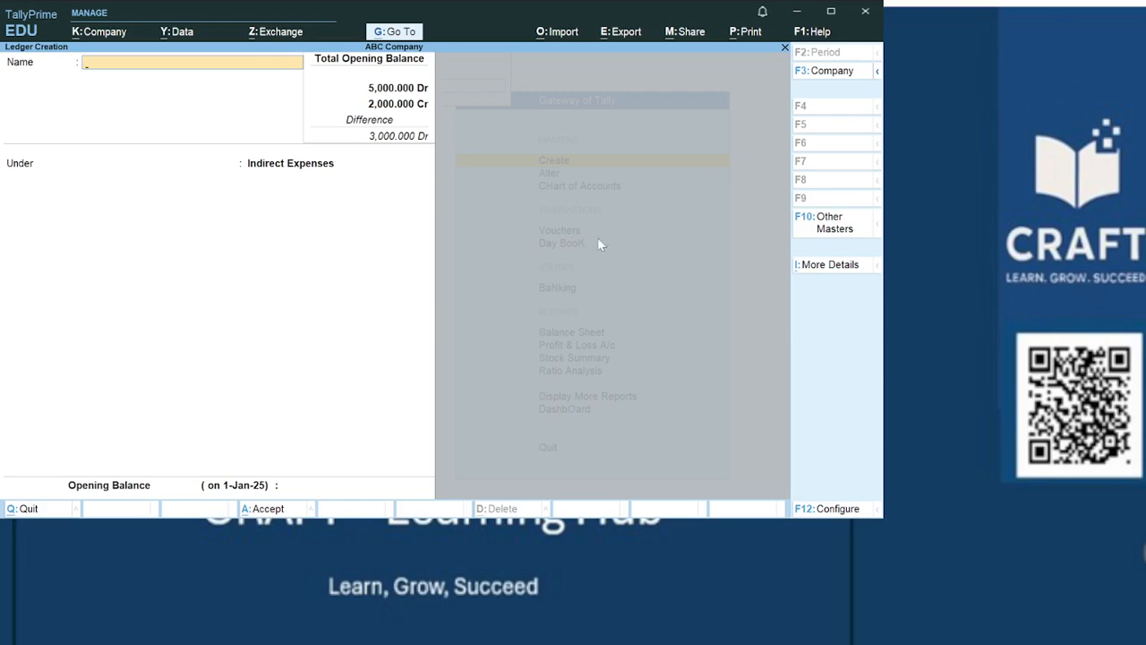
# Set Apply Cost Centres for Ledgers to Yes in the ledger creation configuration and accept it
pyautogui.click(846, 513)
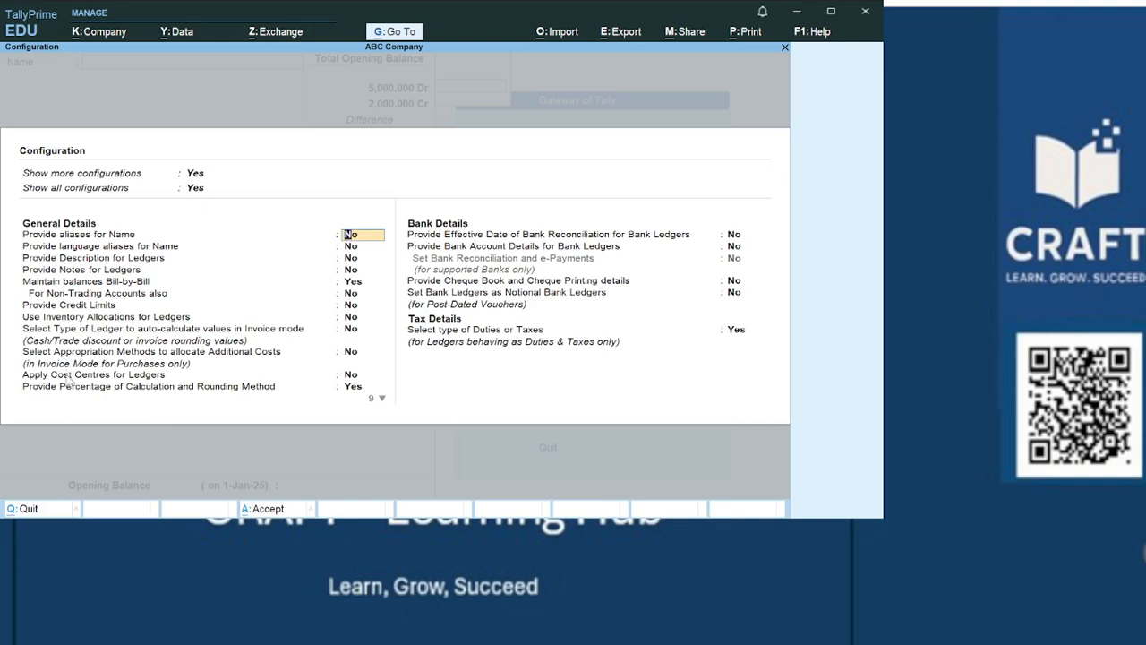
pyautogui.click(349, 376)
pyautogui.write('yes')
pyautogui.press('Return')
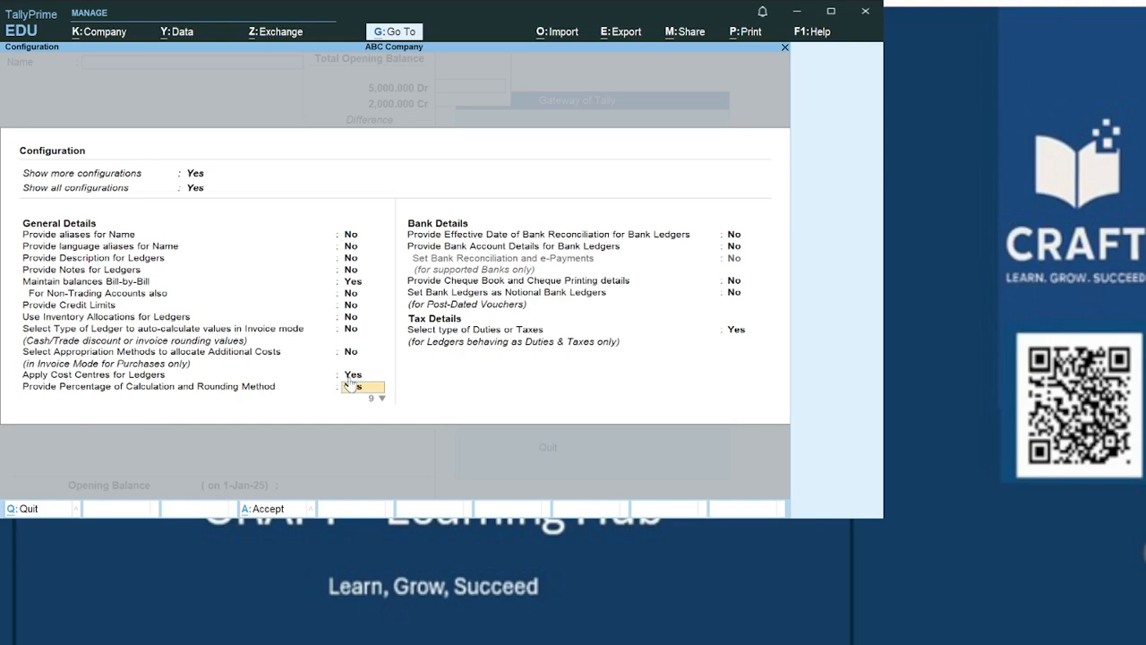
pyautogui.hotkey('ctrl', 'a')
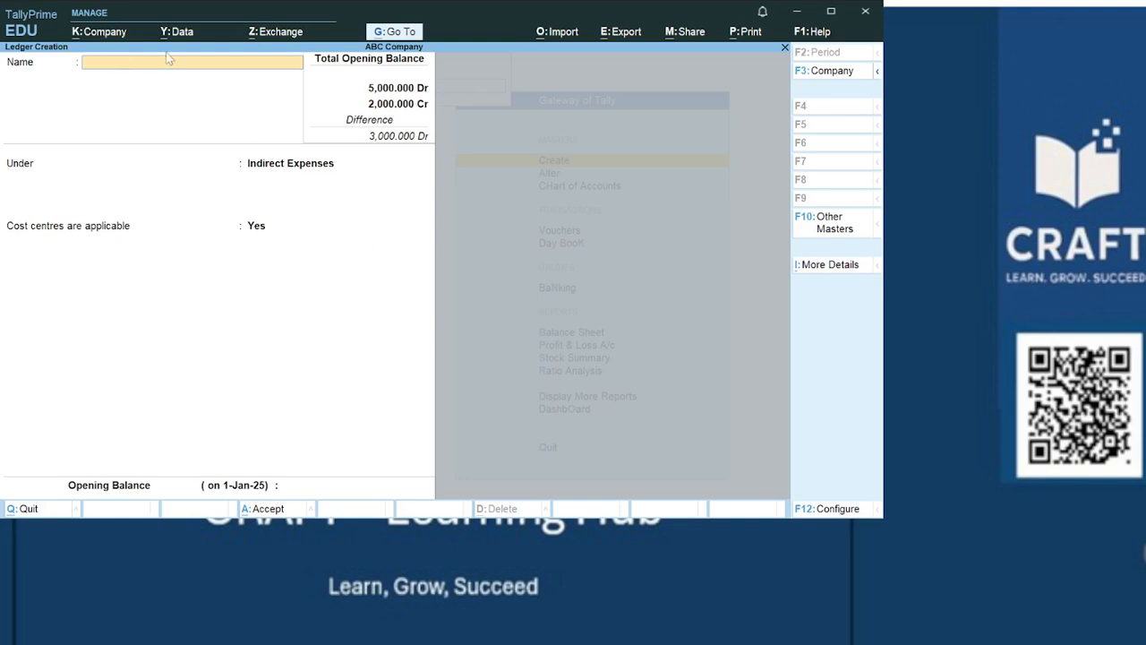
# Create the Traveling Expenses ledger under Indirect Expenses with cost centres not applicable, save it and leave ledger creation
pyautogui.write('Traveling Expenses')
pyautogui.press('Return')
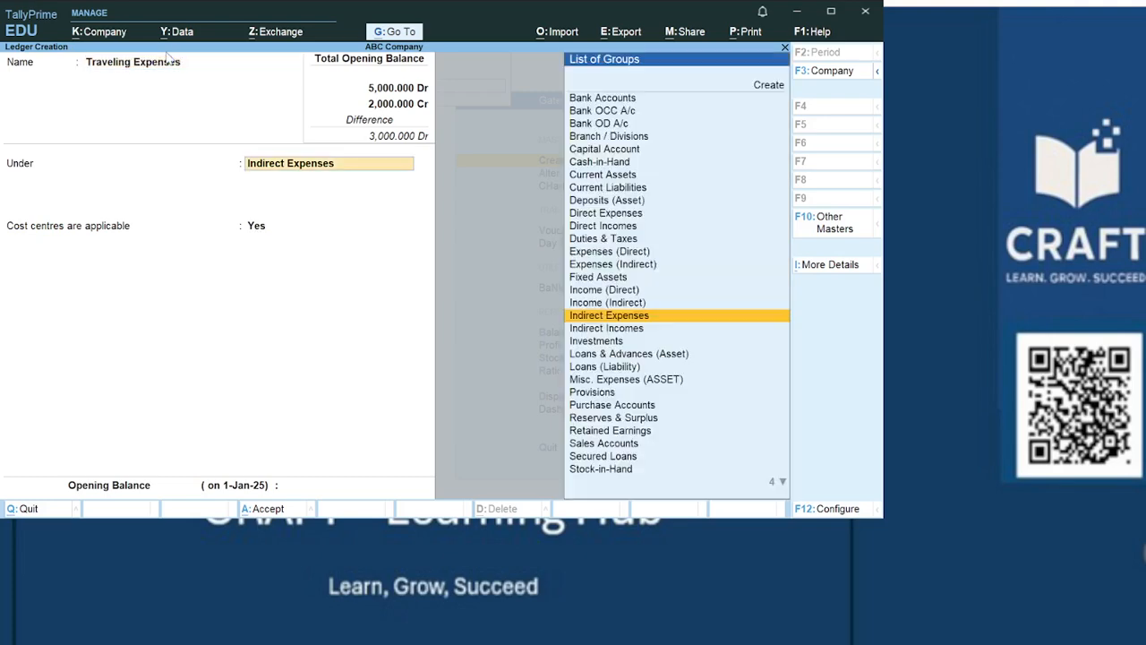
pyautogui.press('Return')
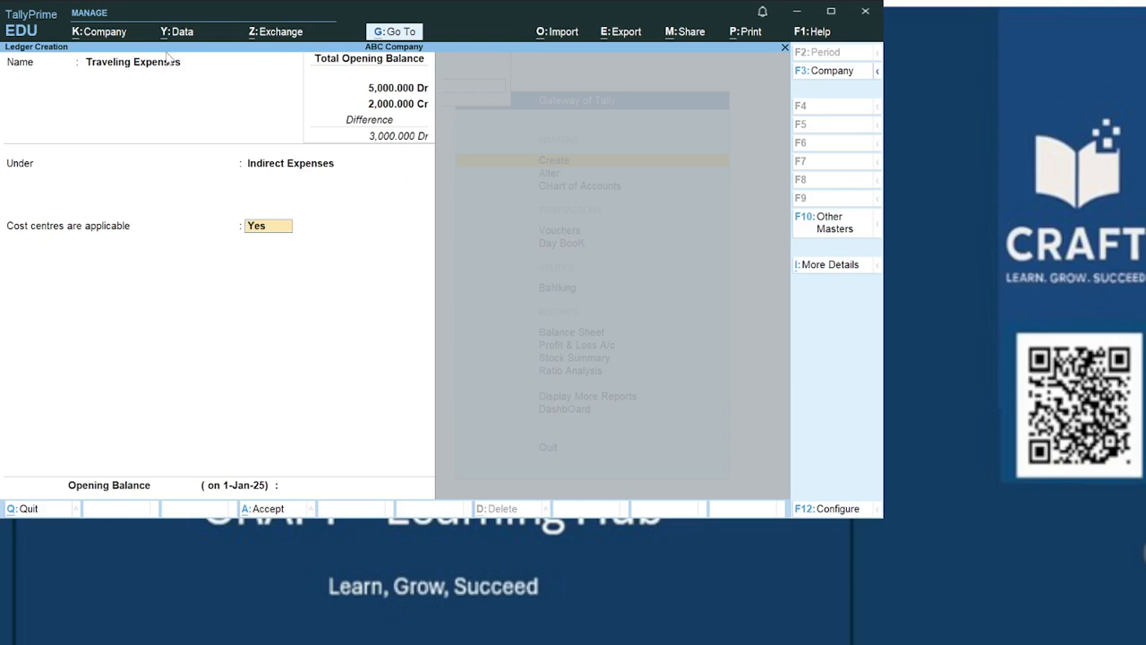
pyautogui.press('n')
pyautogui.press('Return')
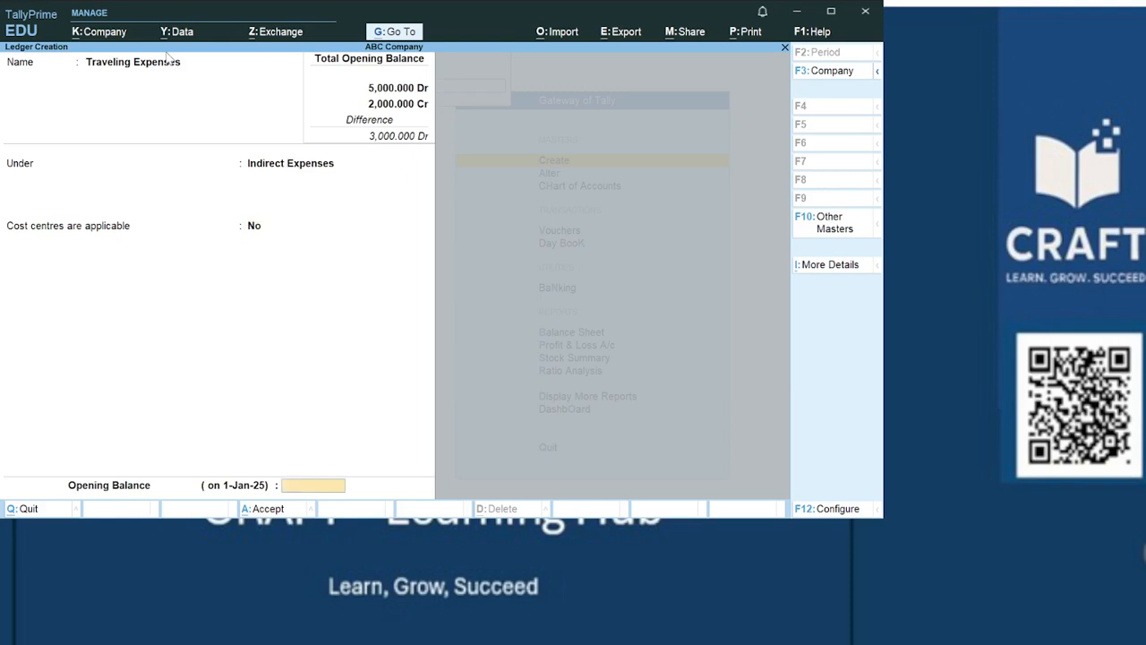
pyautogui.press('Return')
pyautogui.press('Return')
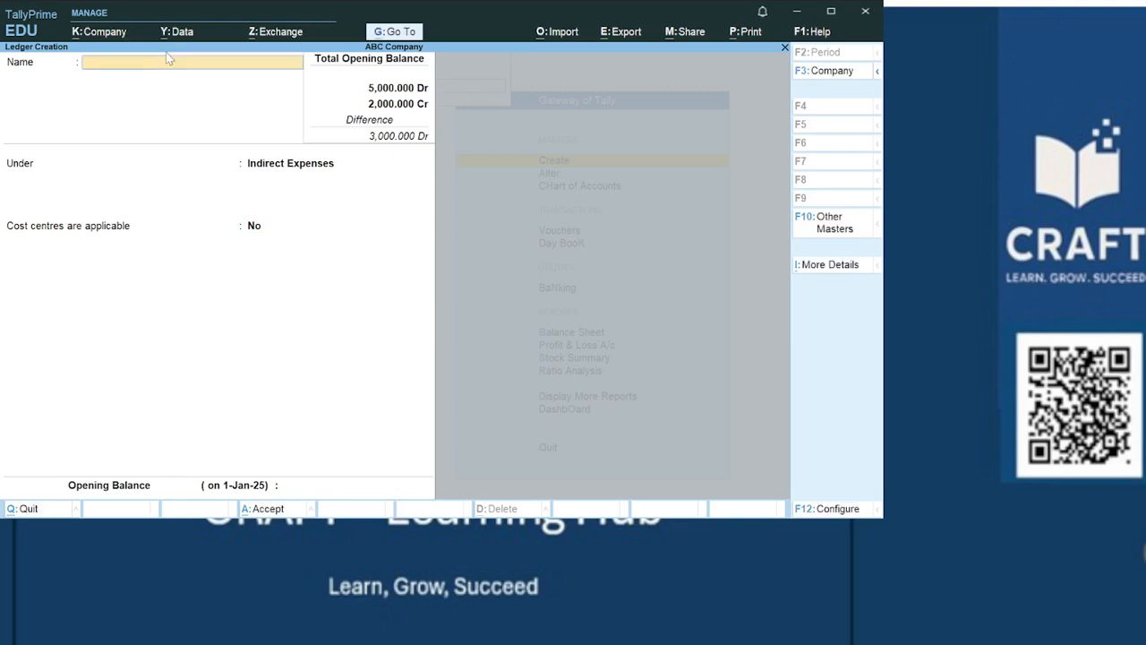
pyautogui.press('Escape')
pyautogui.press('Escape')
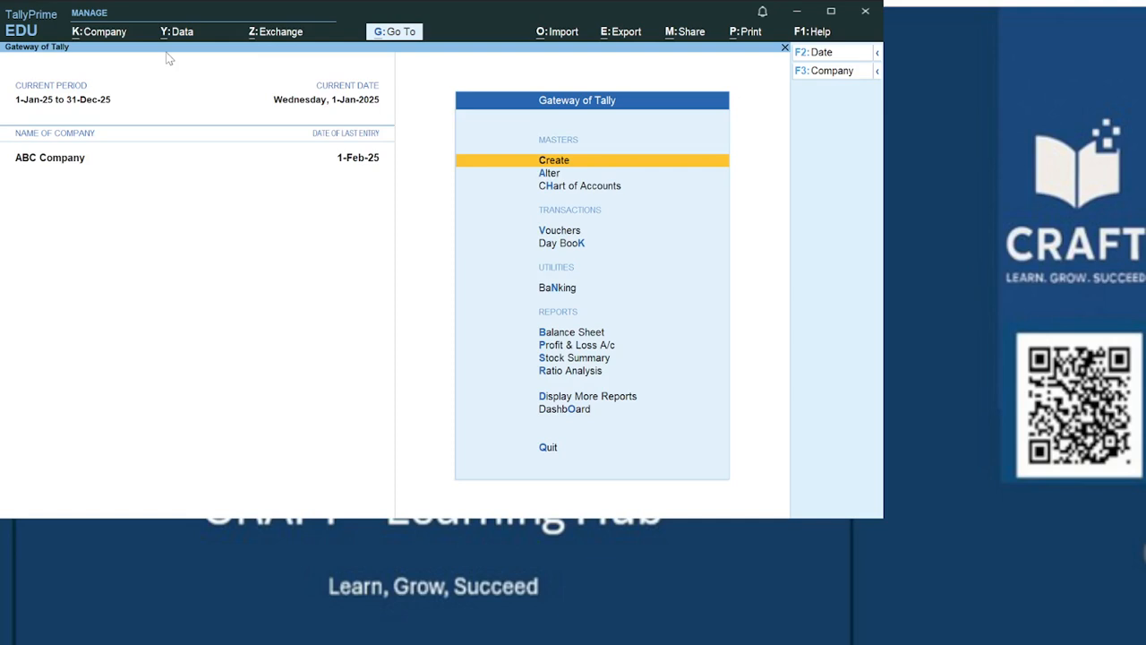
# Start a new payment voucher and date it 1-Feb-25
pyautogui.press('Down')
pyautogui.press('Down')
pyautogui.press('Down')
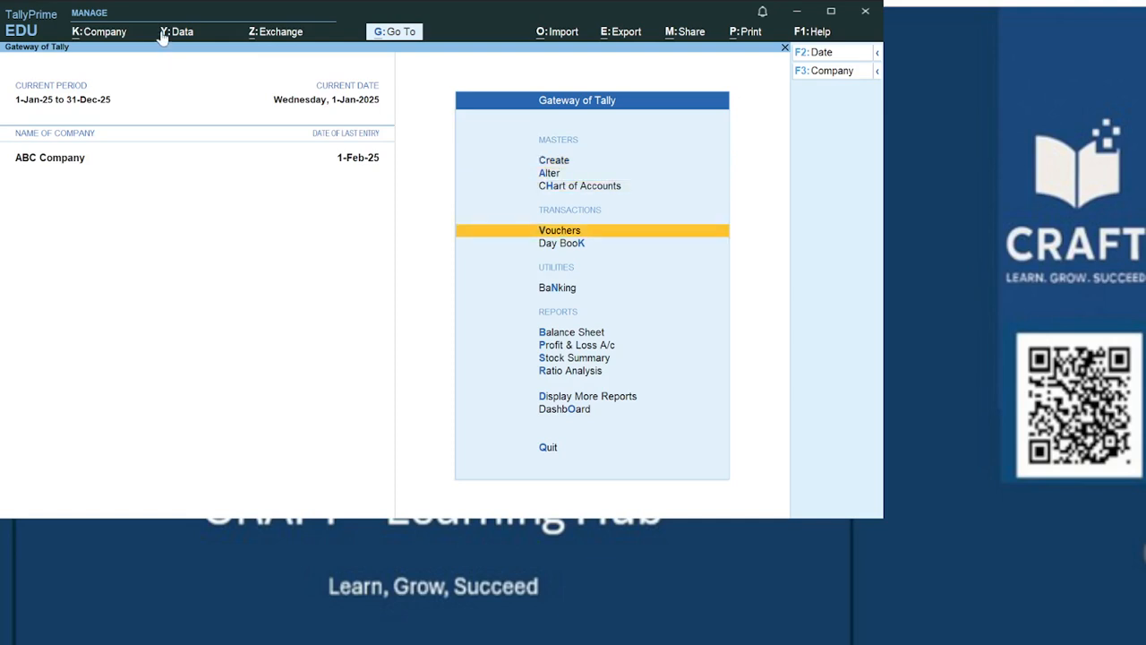
pyautogui.press('Return')
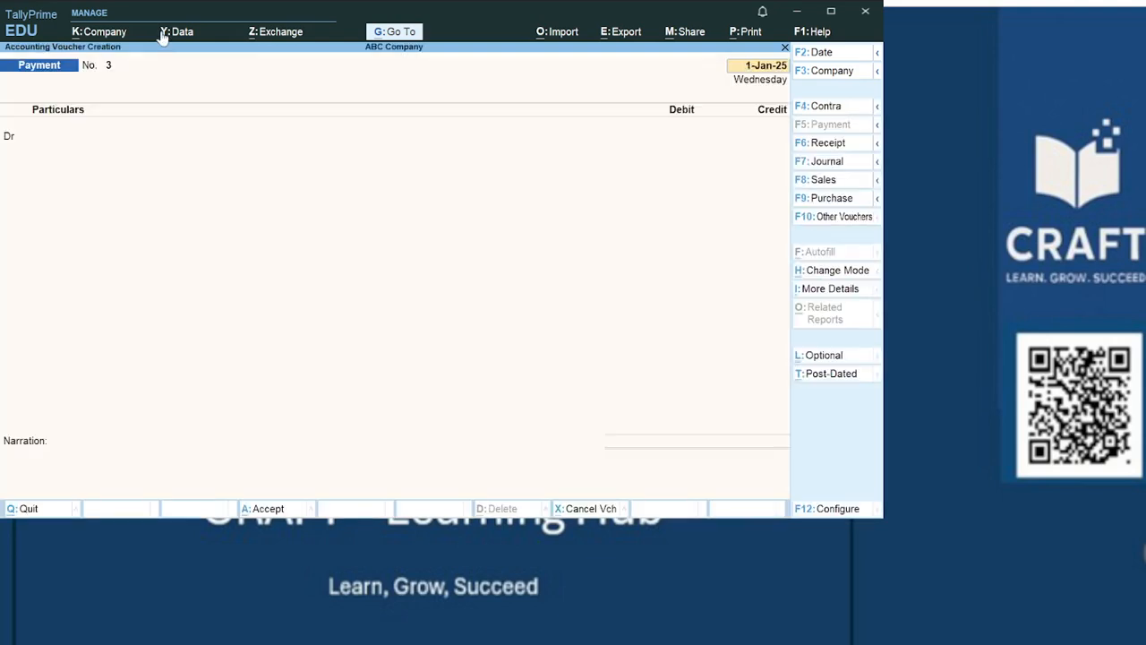
pyautogui.write('1-2')
pyautogui.press('Return')
# Debit Traveling Expenses with 100 in the payment voucher
pyautogui.press('Down')
pyautogui.press('Down')
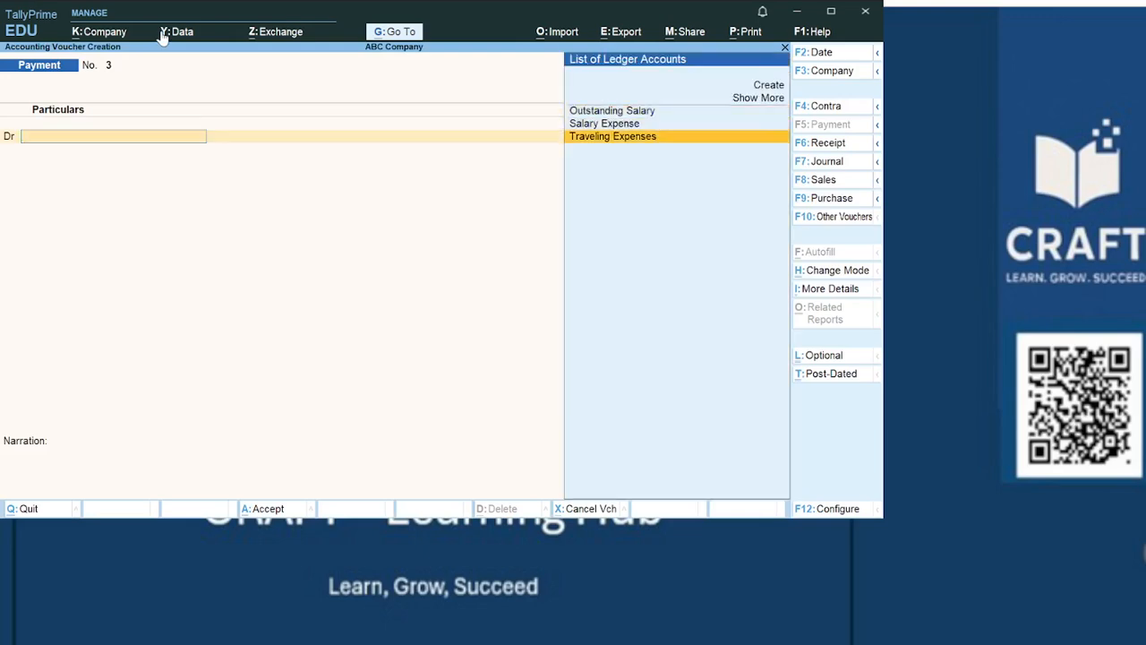
pyautogui.press('Return')
pyautogui.write('100')
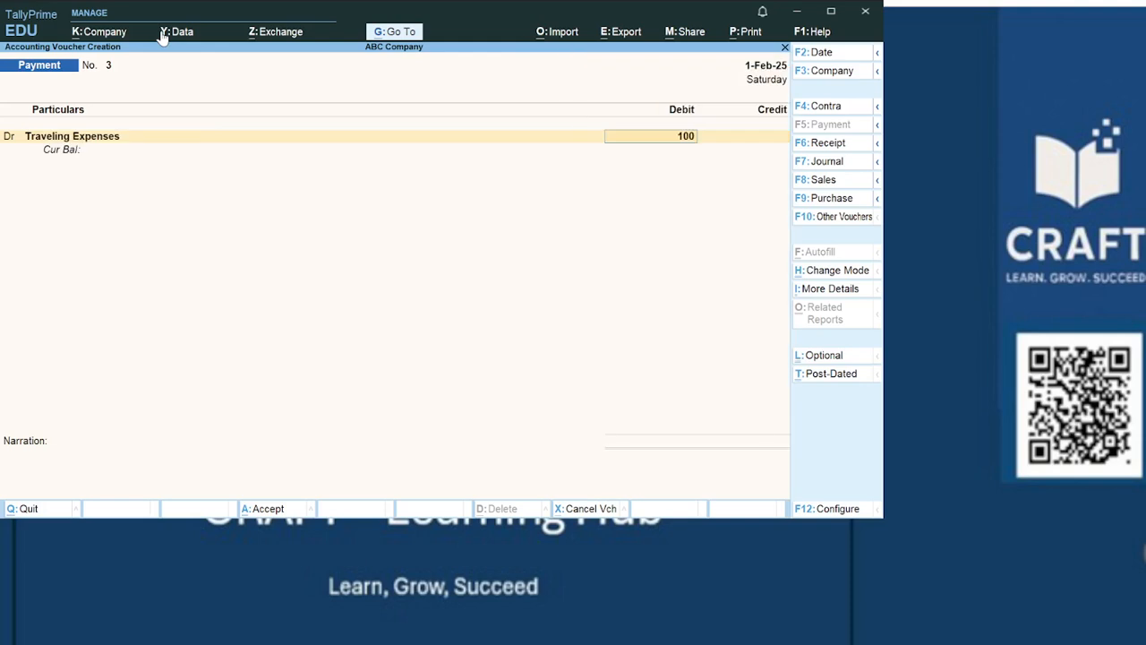
pyautogui.press('Return')
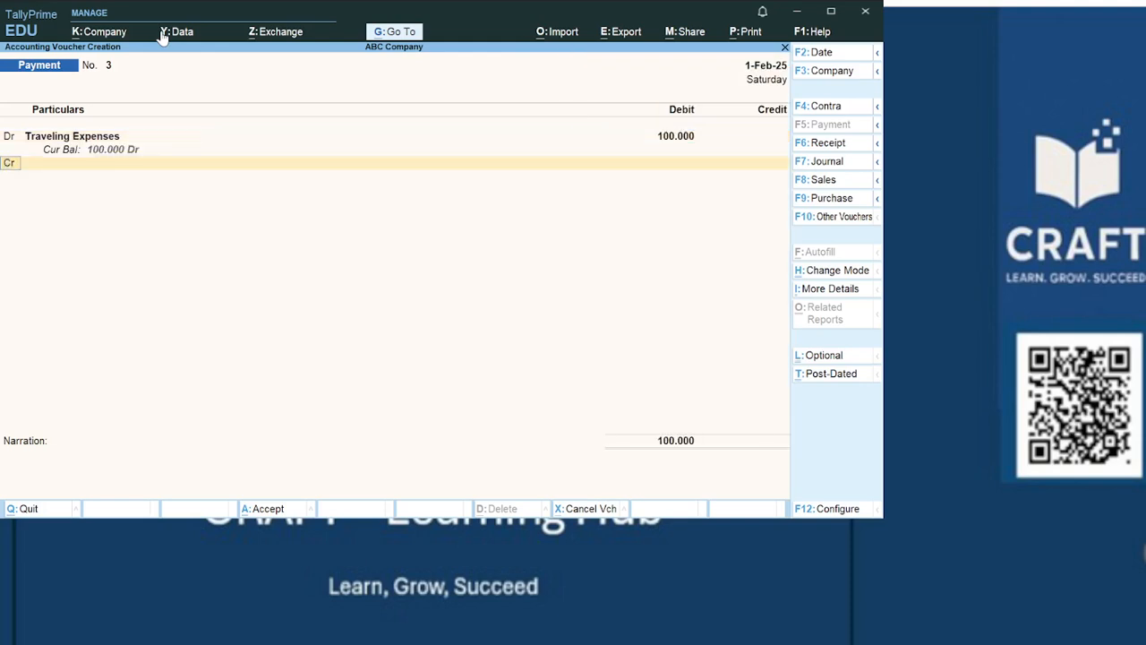